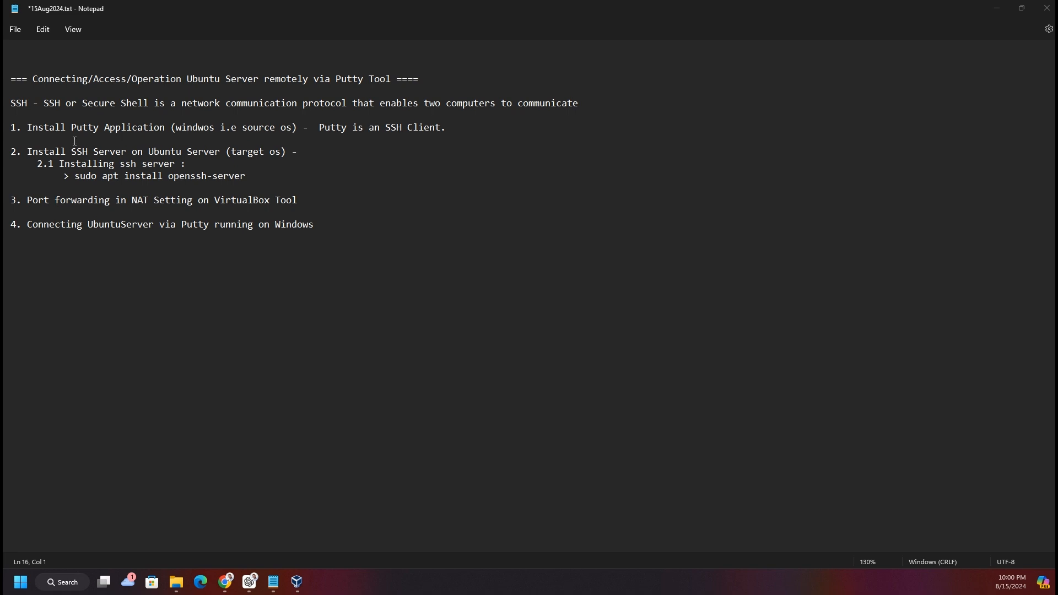
{"action": "left_click", "coordinate": [38, 115]}
{"action": "left_click_drag", "start_coordinate": [12, 128], "coordinate": [351, 226]}
{"action": "left_click", "coordinate": [330, 258]}
{"action": "left_click_drag", "start_coordinate": [71, 153], "coordinate": [116, 154]}
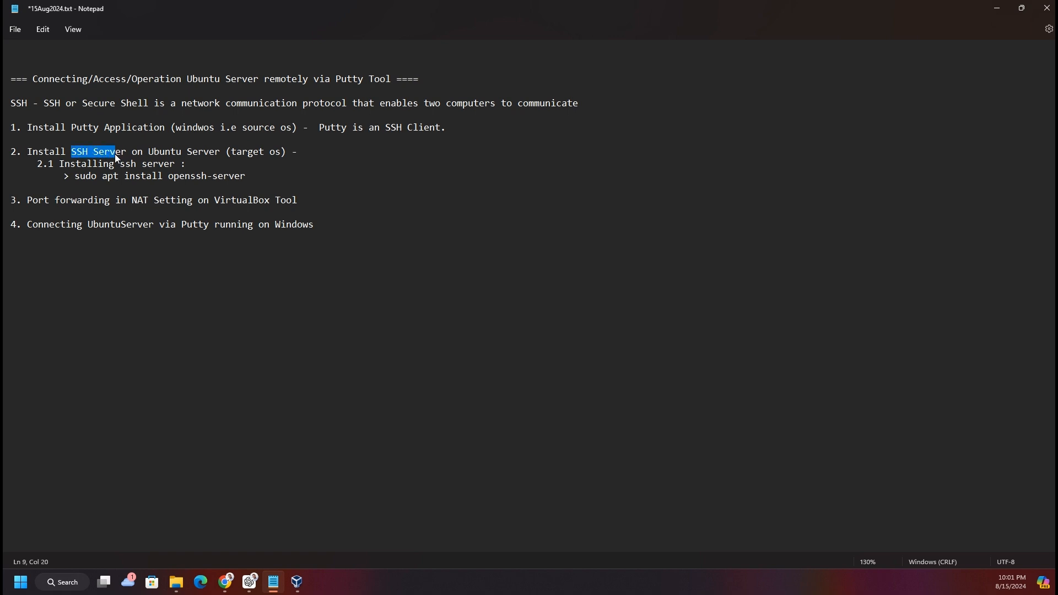
{"action": "left_click_drag", "start_coordinate": [168, 176], "coordinate": [250, 174]}
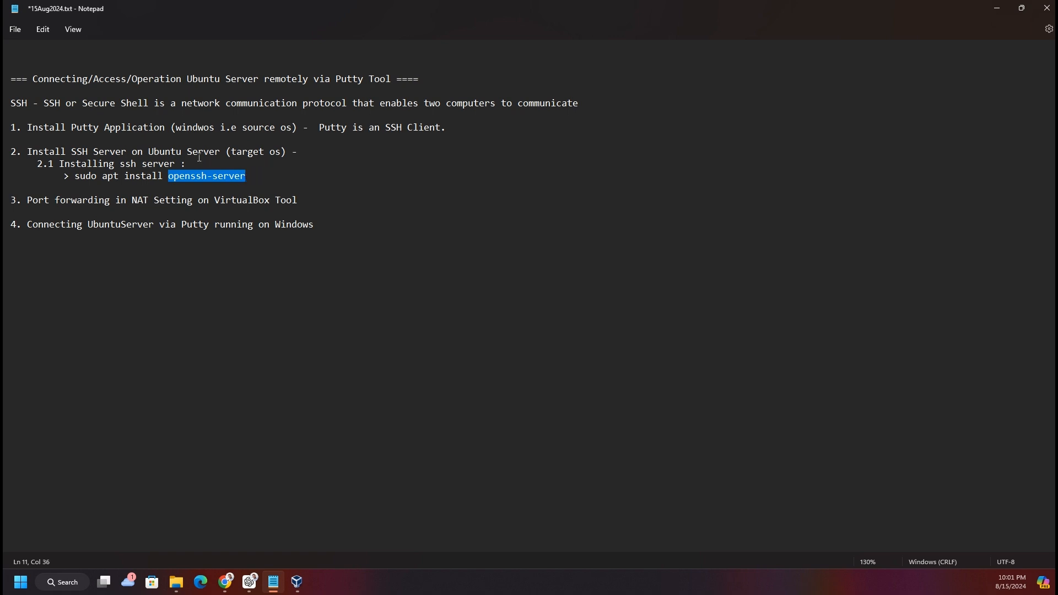
Add the port number (22) after "Port forwarding" in item 3 of the notes.
{"action": "left_click", "coordinate": [118, 174]}
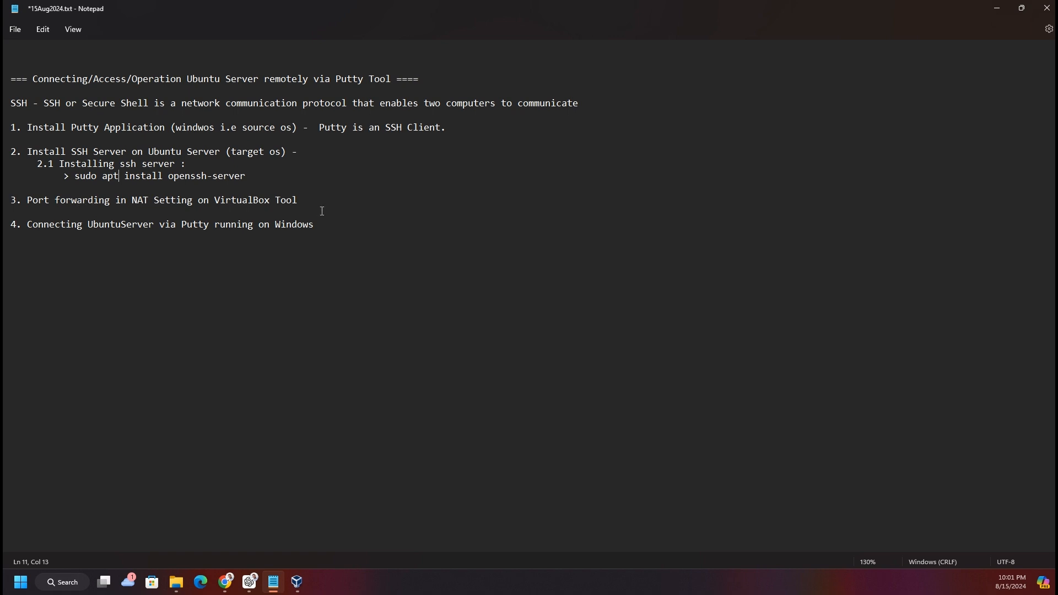
{"action": "type", "text": "()"}
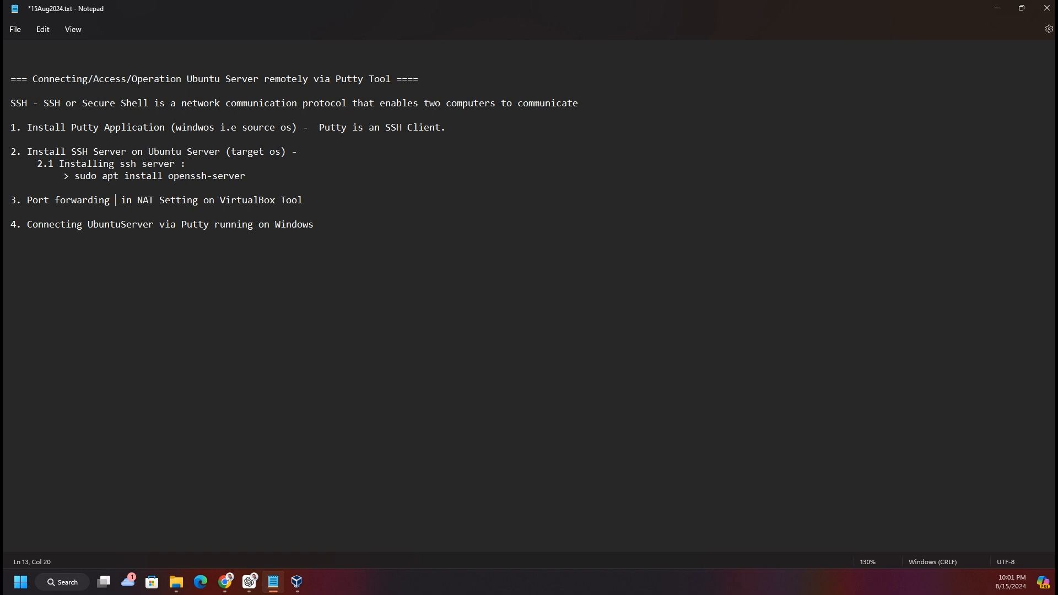
{"action": "key", "text": "Left"}
{"action": "type", "text": "22"}
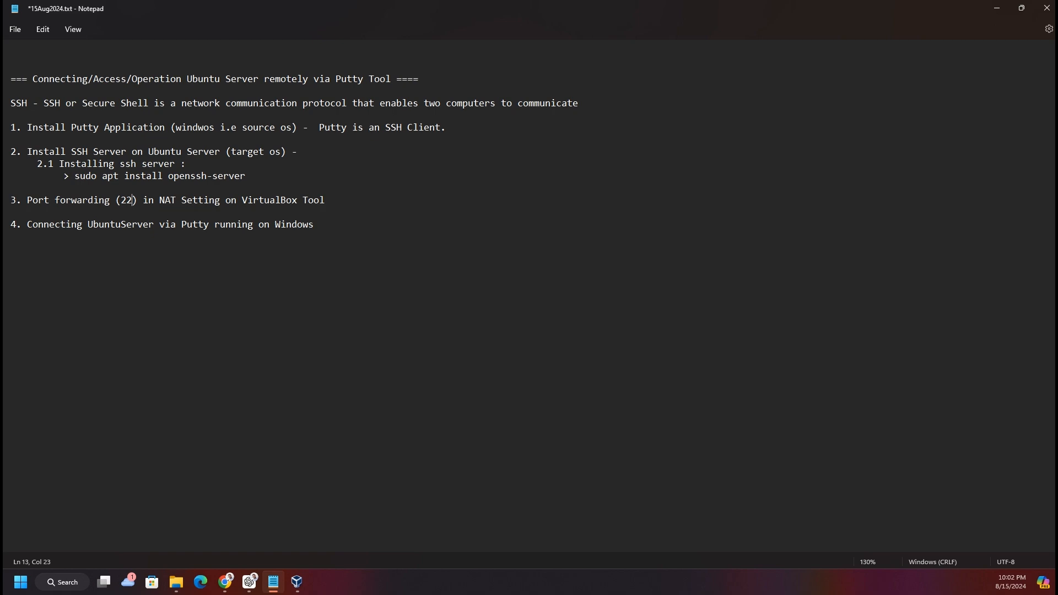
Switch to Chrome, search for "putty download" and open PuTTY's latest release download page through putty.org.
{"action": "key", "text": "alt+Tab"}
{"action": "type", "text": "pu"}
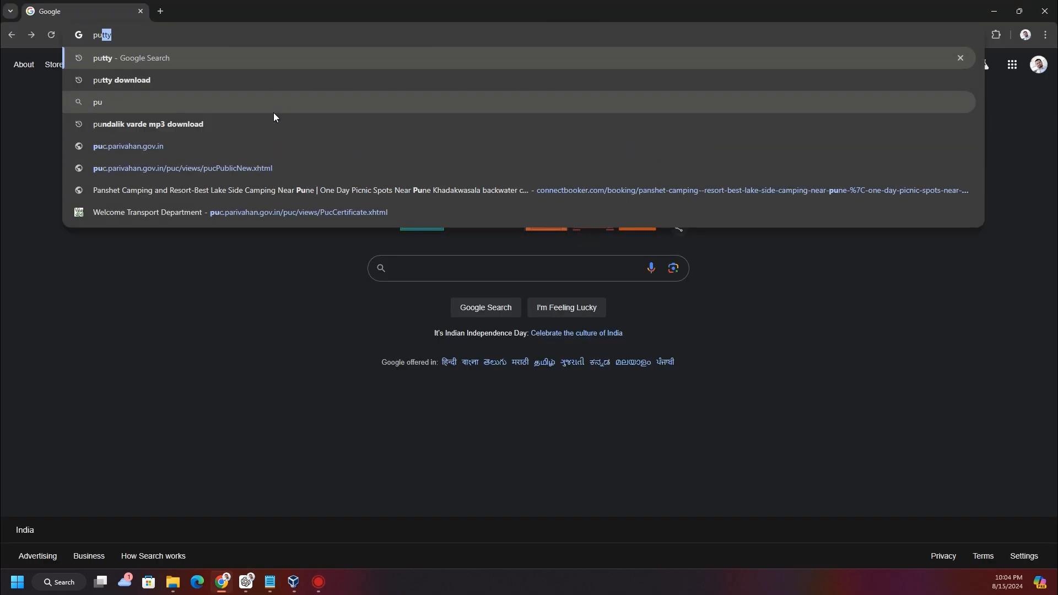
{"action": "key", "text": "Down"}
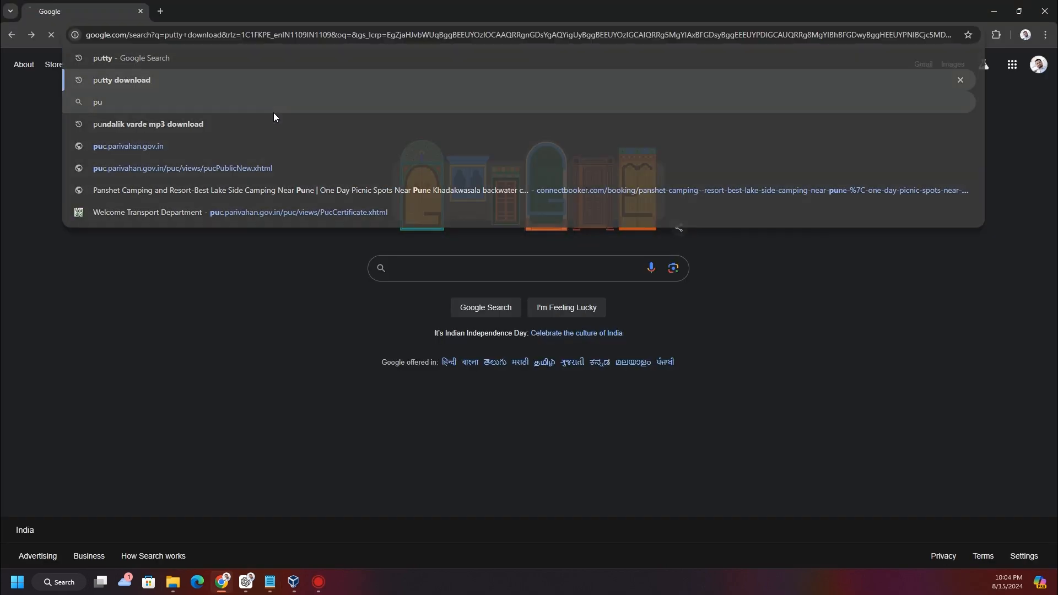
{"action": "key", "text": "Return"}
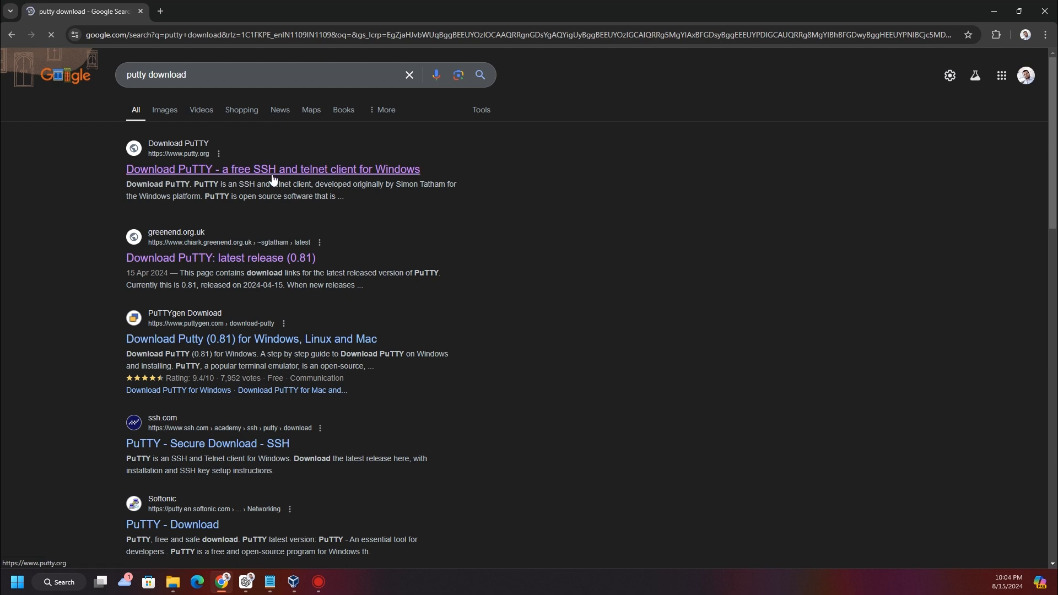
{"action": "left_click", "coordinate": [217, 172]}
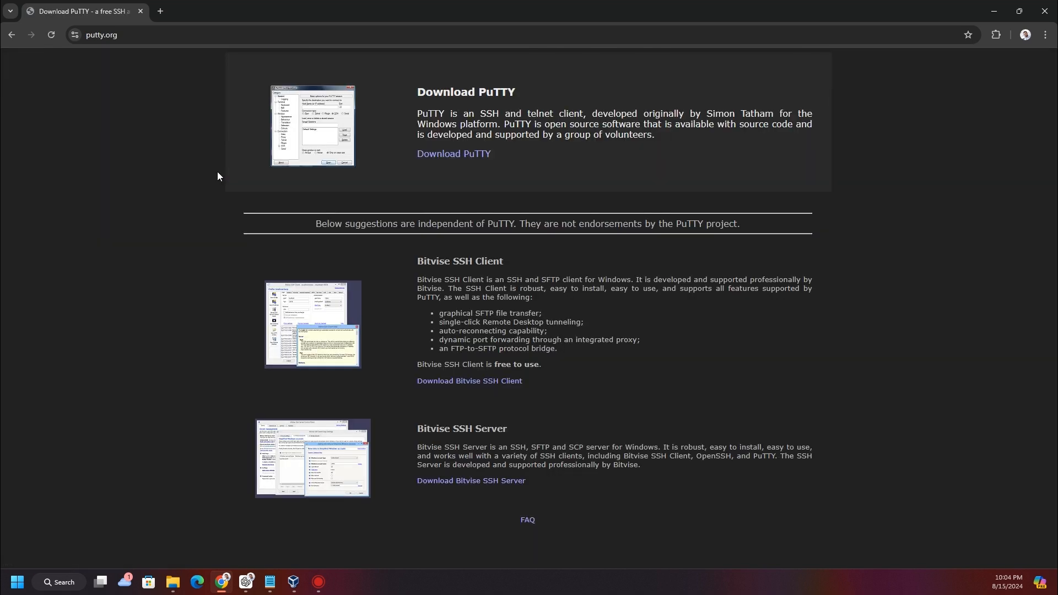
{"action": "left_click", "coordinate": [452, 157]}
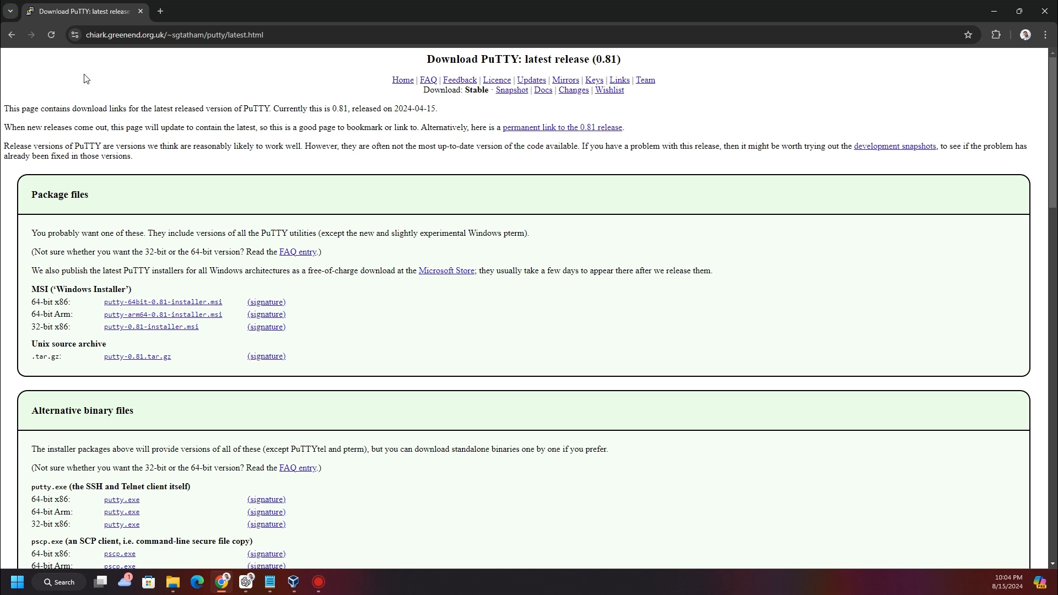
{"action": "left_click_drag", "start_coordinate": [86, 37], "coordinate": [176, 47]}
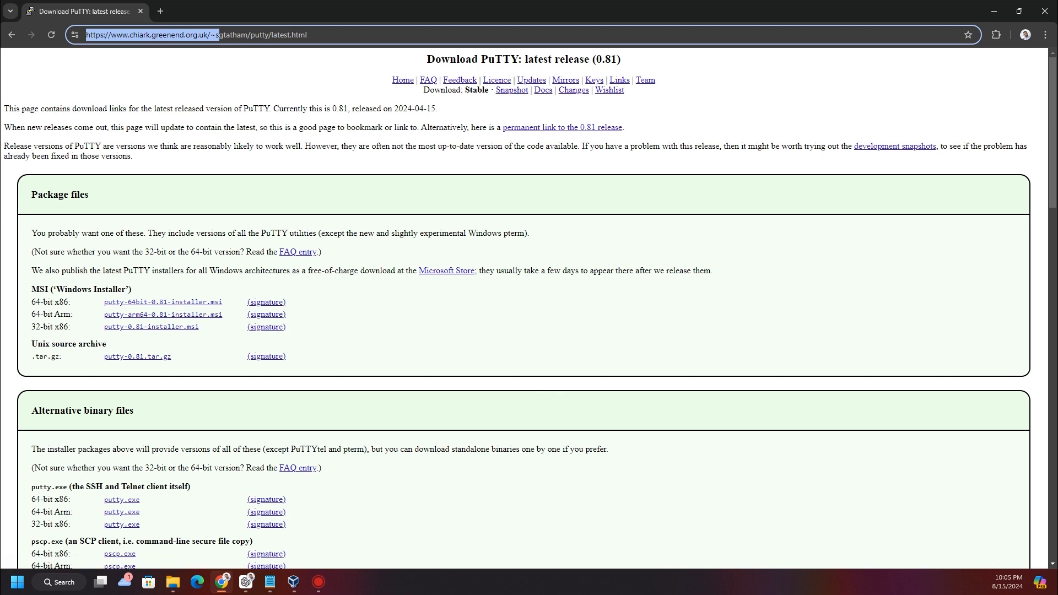
Launch the installed PuTTY application, look over its configuration window's connection settings, and close it.
{"action": "key", "text": "super"}
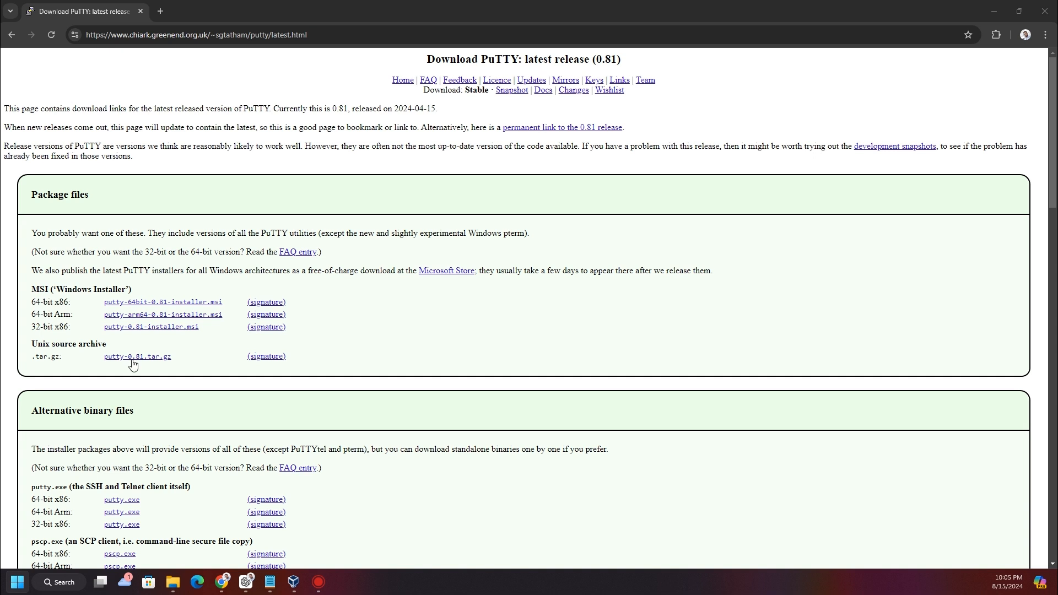
{"action": "left_click", "coordinate": [17, 588]}
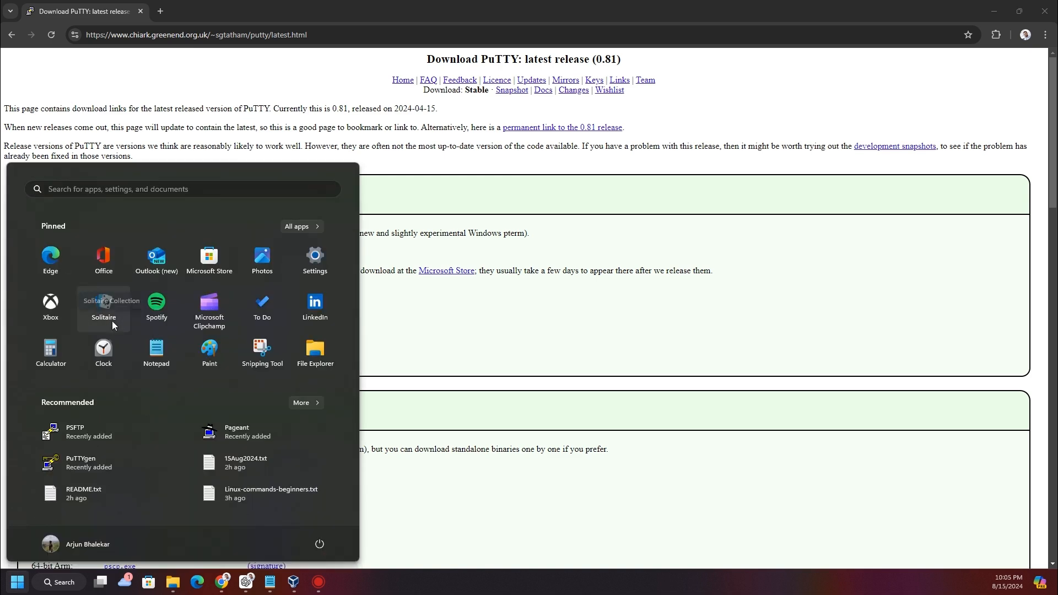
{"action": "type", "text": "putty"}
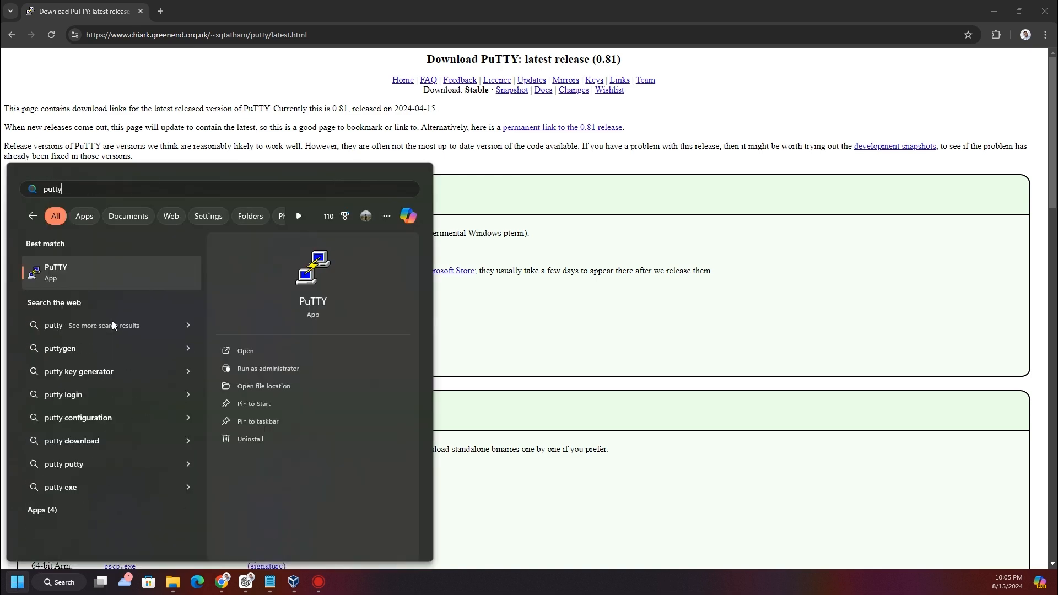
{"action": "left_click", "coordinate": [82, 272]}
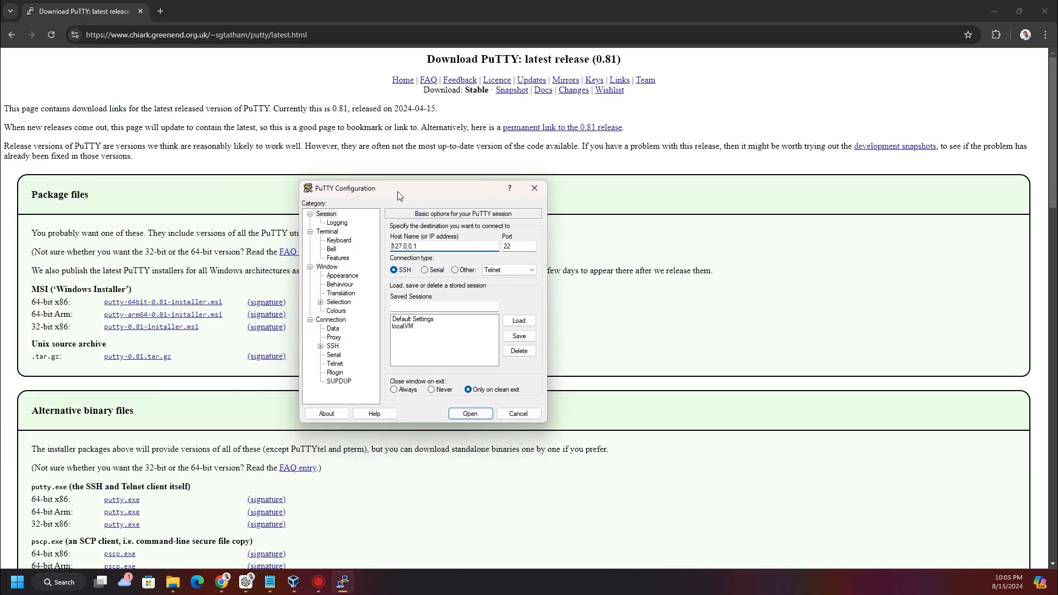
{"action": "left_click_drag", "start_coordinate": [392, 191], "coordinate": [355, 181]}
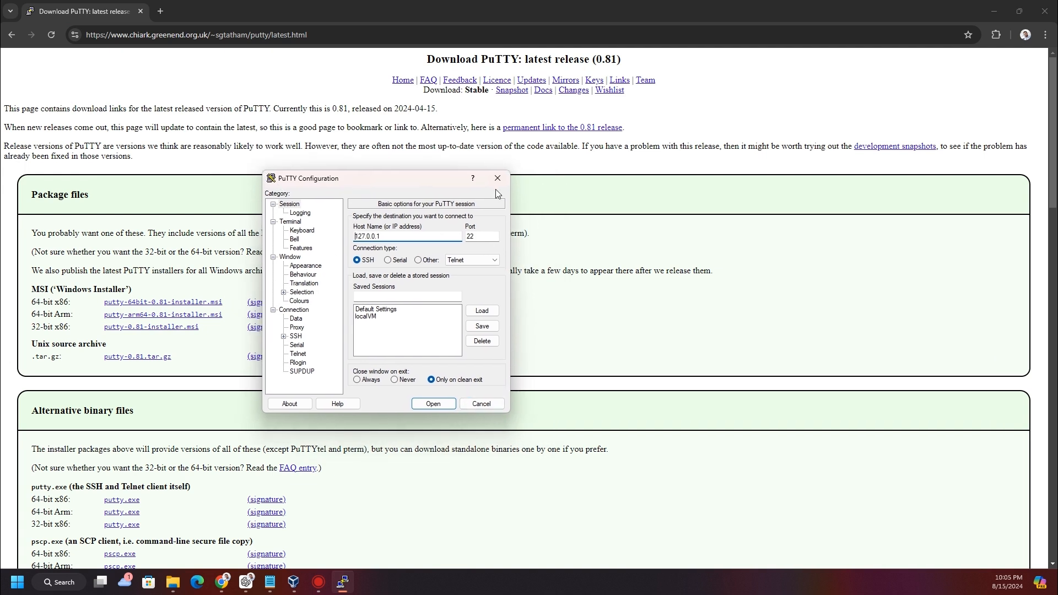
{"action": "left_click_drag", "start_coordinate": [384, 236], "coordinate": [331, 237]}
{"action": "left_click", "coordinate": [496, 173]}
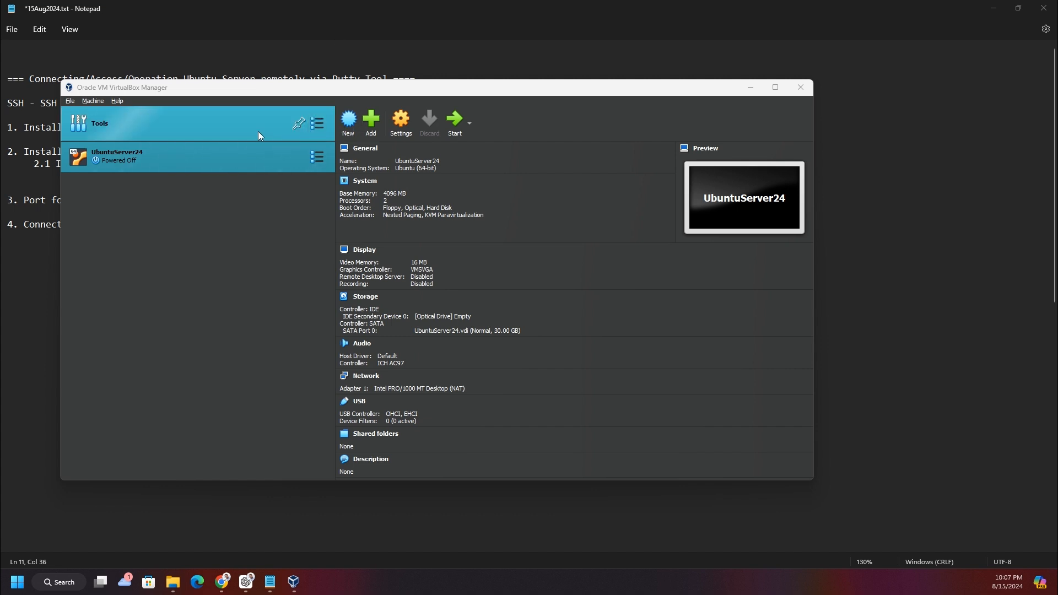
Boot the UbuntuServer24 virtual machine in VirtualBox with a Normal Start.
{"action": "left_click_drag", "start_coordinate": [280, 90], "coordinate": [319, 99]}
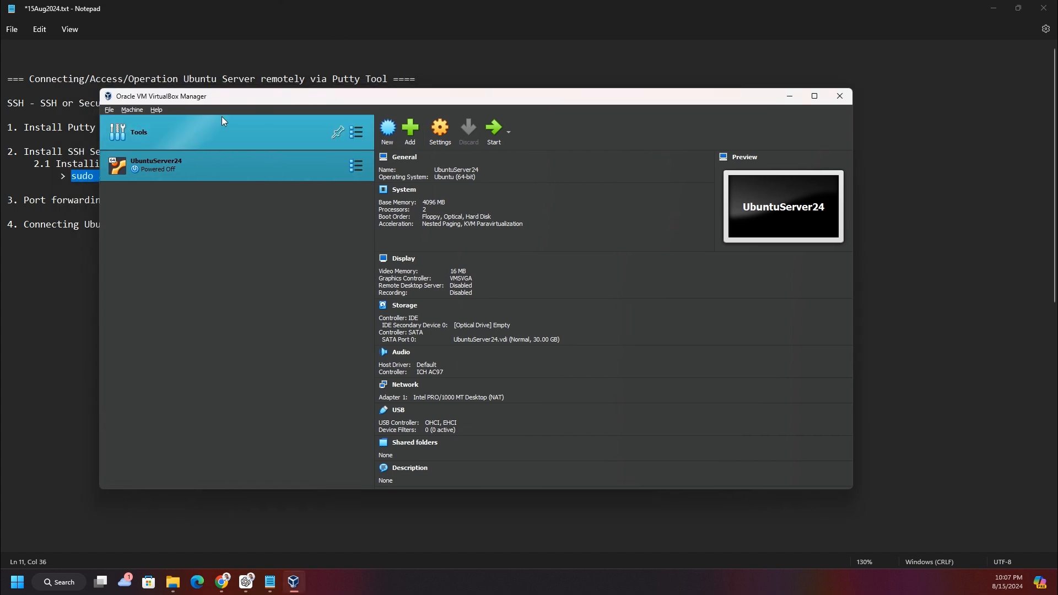
{"action": "right_click", "coordinate": [197, 163]}
{"action": "mouse_move", "coordinate": [234, 241]}
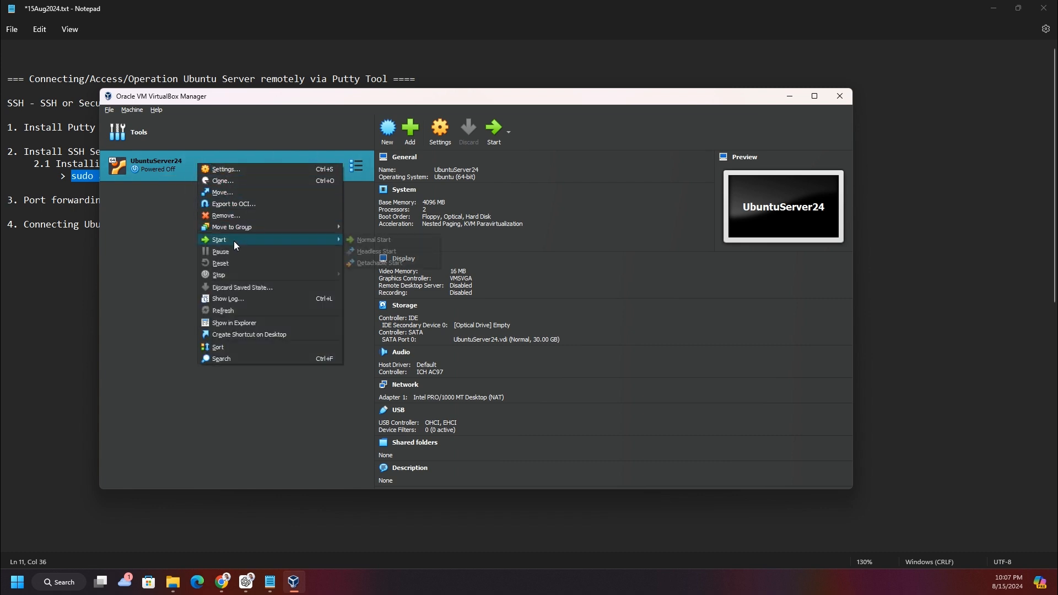
{"action": "left_click", "coordinate": [375, 240]}
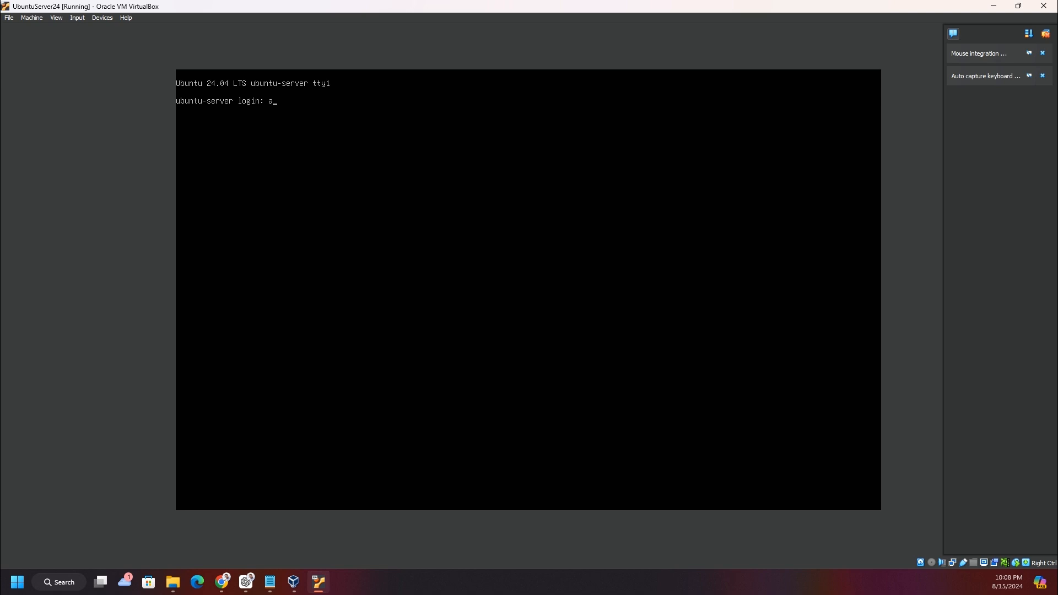
Log in to the Ubuntu server with the username and account password, and clear the terminal.
{"action": "type", "text": "un"}
{"action": "key", "text": "Return"}
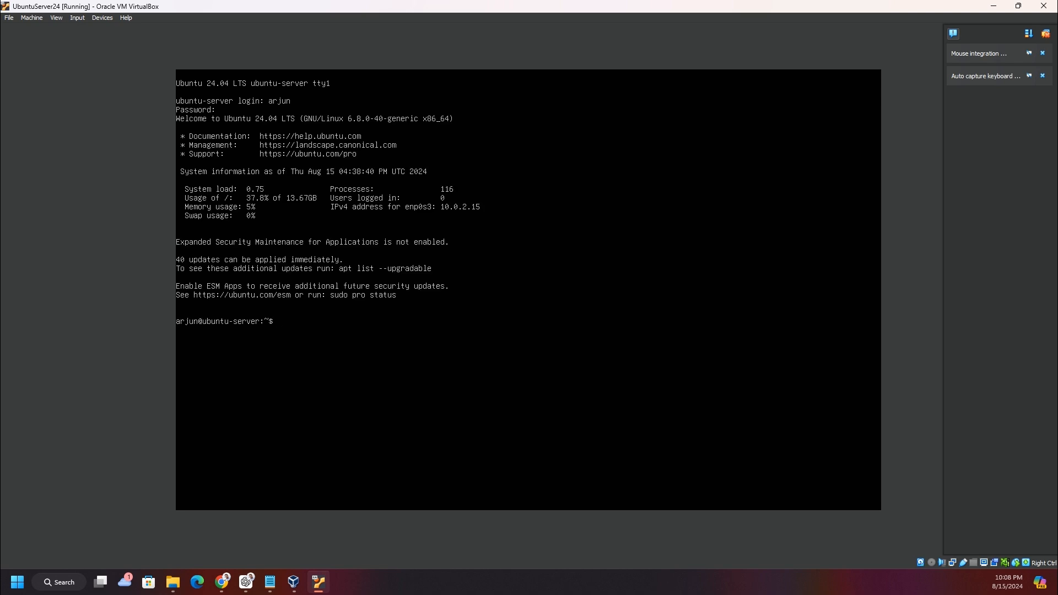
{"action": "type", "text": "clear"}
{"action": "key", "text": "Return"}
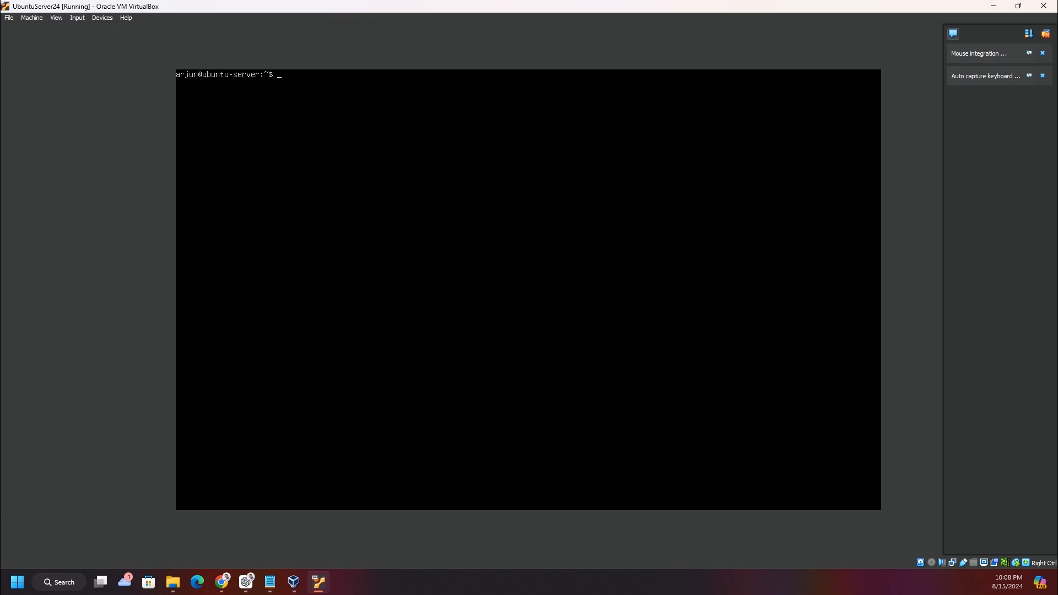
Switch to Notepad and examine the parts of the sudo apt install openssh-server command in item 2.1.
{"action": "left_click", "coordinate": [269, 582]}
{"action": "left_click", "coordinate": [76, 176]}
{"action": "left_click_drag", "start_coordinate": [71, 177], "coordinate": [251, 177]}
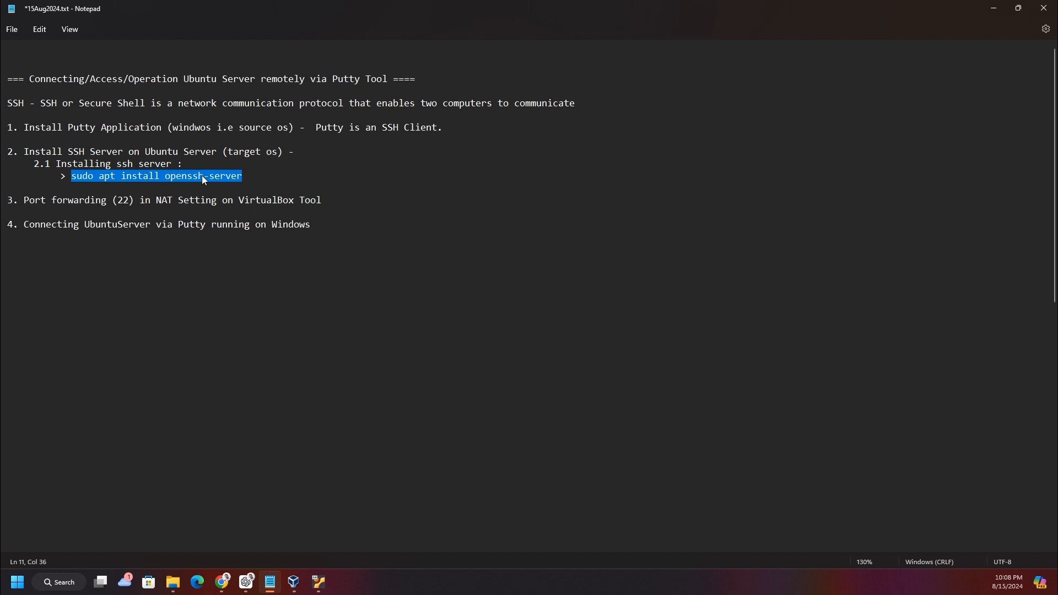
{"action": "left_click", "coordinate": [79, 176]}
{"action": "left_click_drag", "start_coordinate": [72, 177], "coordinate": [91, 177]}
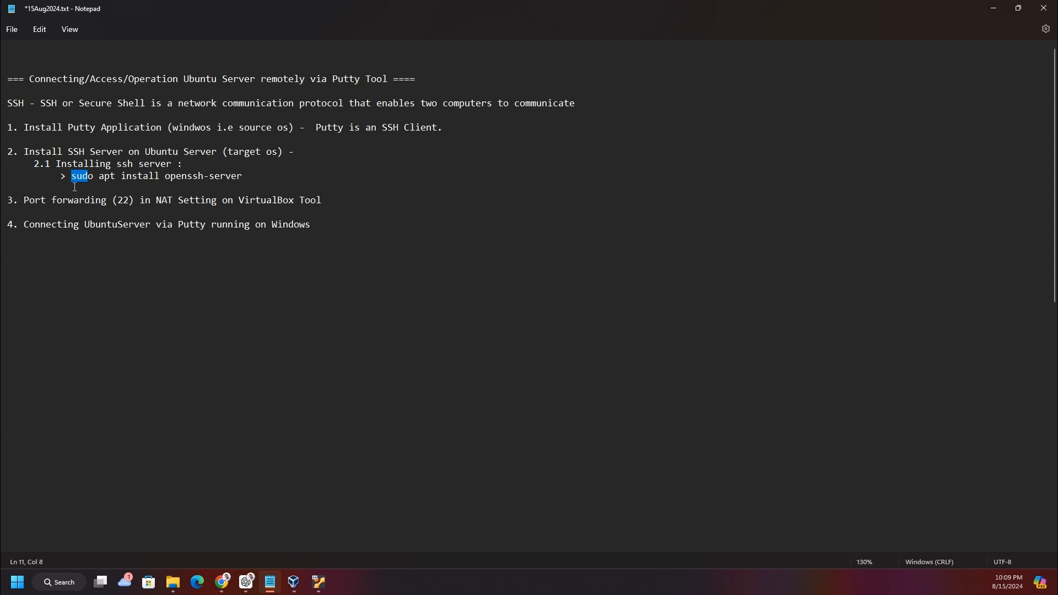
{"action": "left_click", "coordinate": [75, 187]}
{"action": "left_click_drag", "start_coordinate": [71, 176], "coordinate": [89, 175]}
{"action": "left_click_drag", "start_coordinate": [70, 177], "coordinate": [261, 176]}
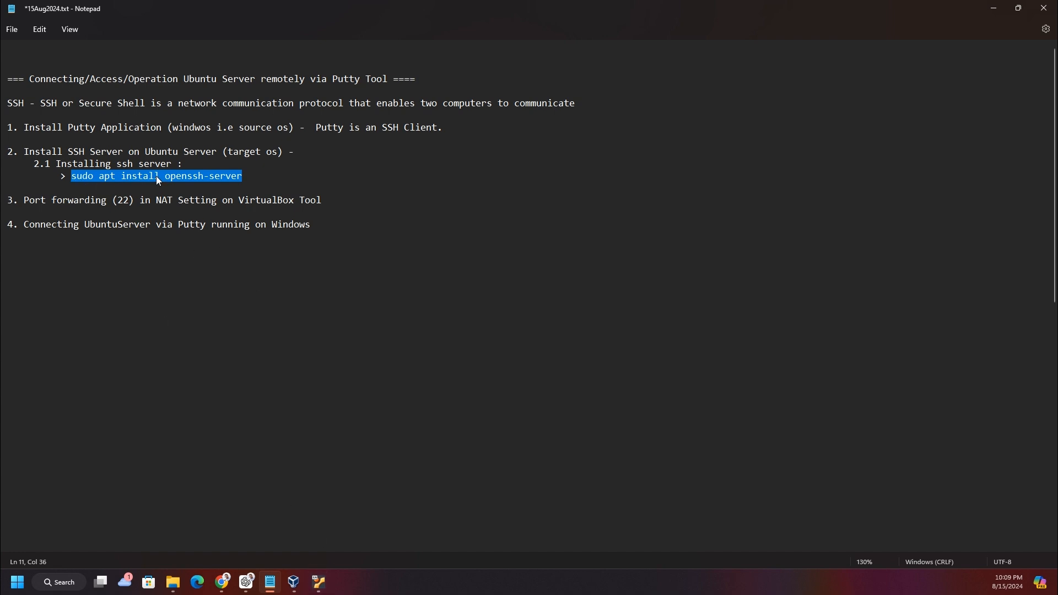
{"action": "double_click", "coordinate": [84, 177]}
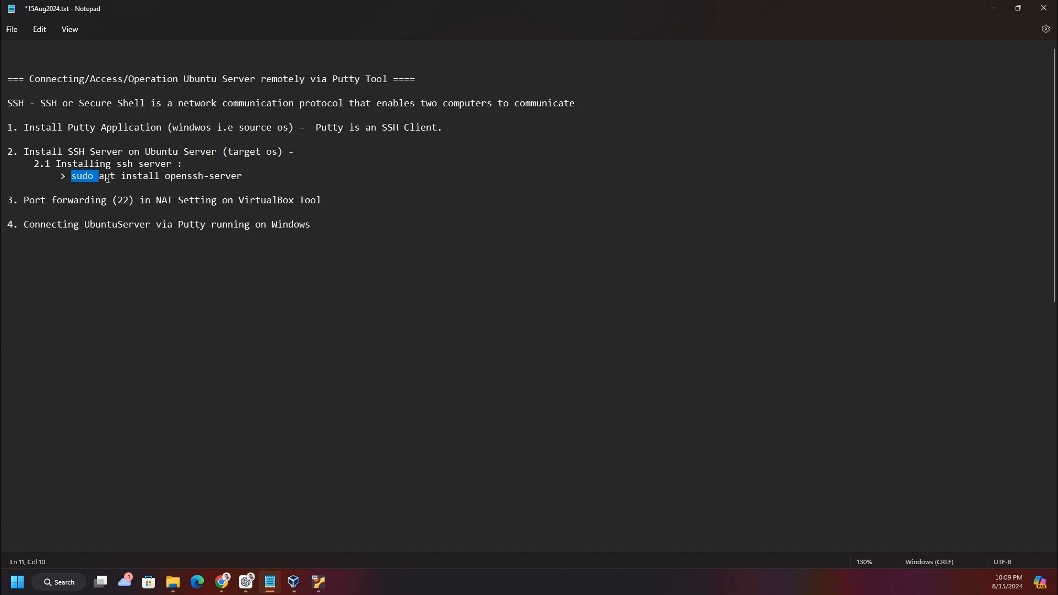
{"action": "left_click", "coordinate": [104, 177]}
{"action": "left_click_drag", "start_coordinate": [98, 176], "coordinate": [233, 178]}
Switch back to the Ubuntu VM and run sudo apt install openssh-server, entering the sudo password.
{"action": "left_click", "coordinate": [318, 582]}
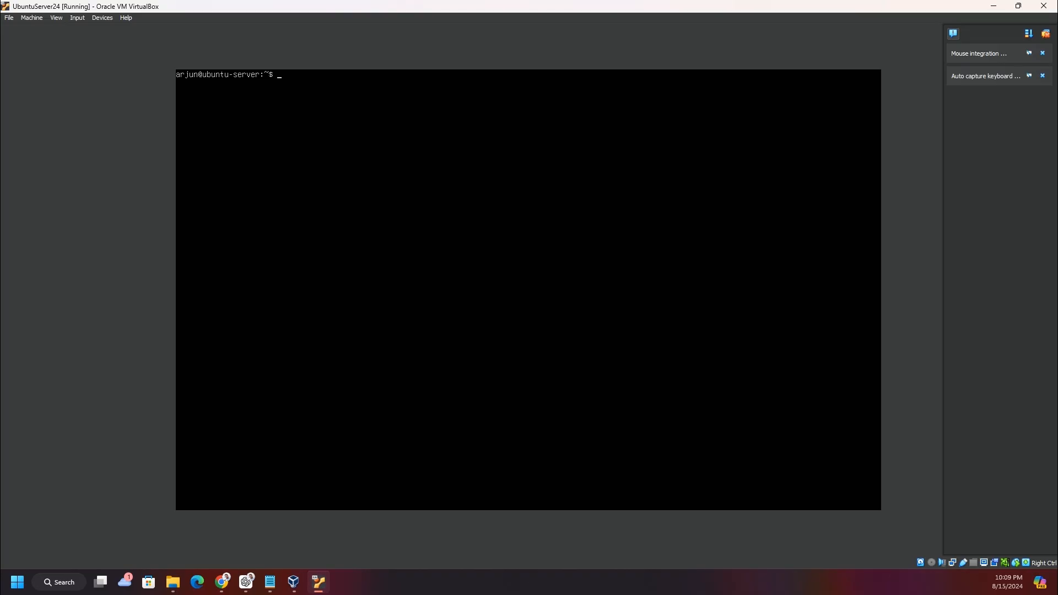
{"action": "type", "text": "sudo apt install openssh-server"}
{"action": "key", "text": "Return"}
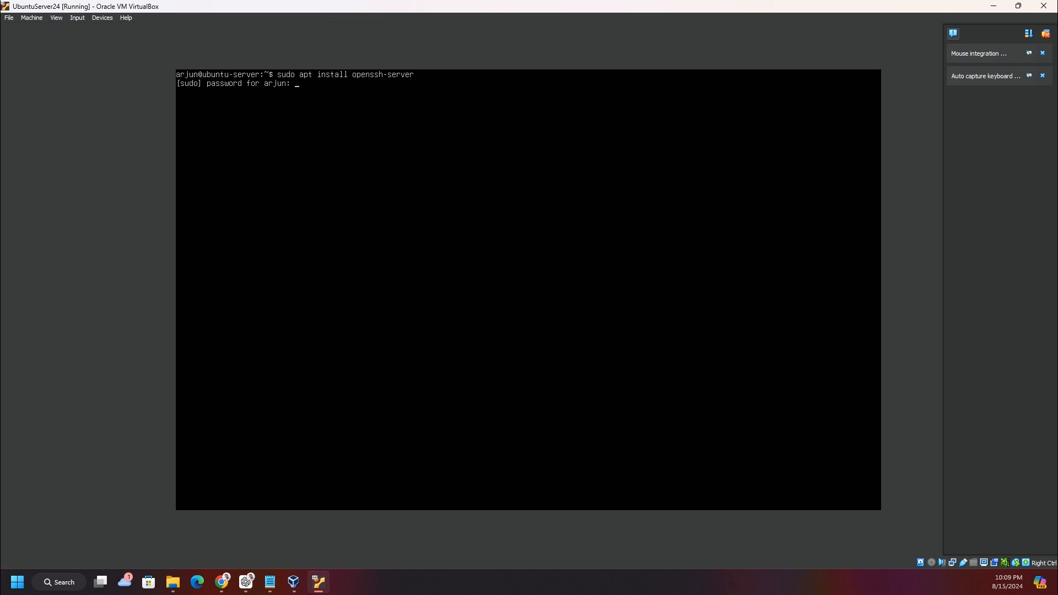
{"action": "key", "text": "Return"}
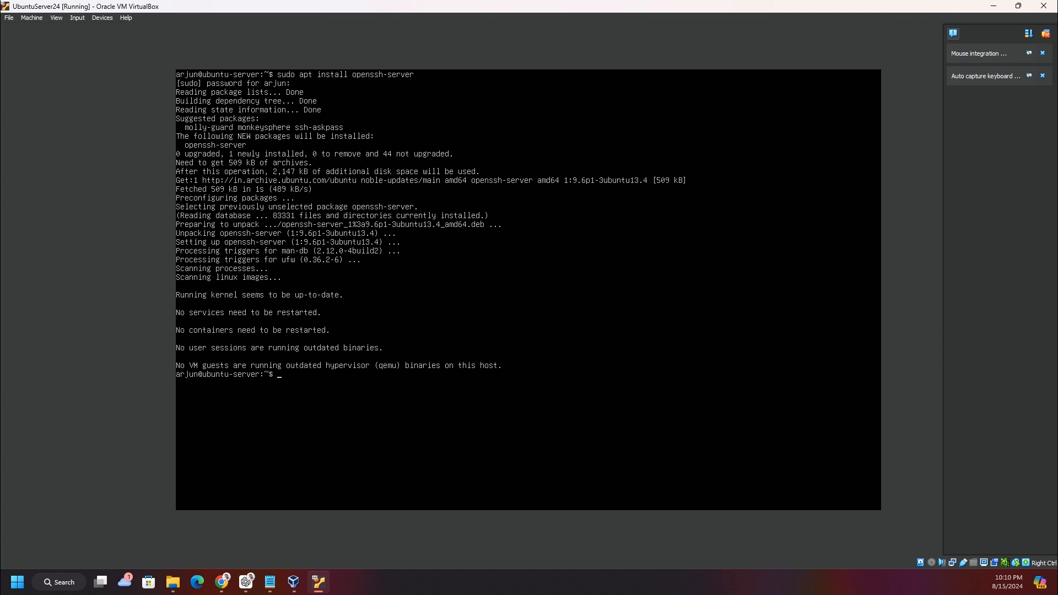
Clear the terminal and show the service command's usage with service --help.
{"action": "type", "text": "clear"}
{"action": "key", "text": "Return"}
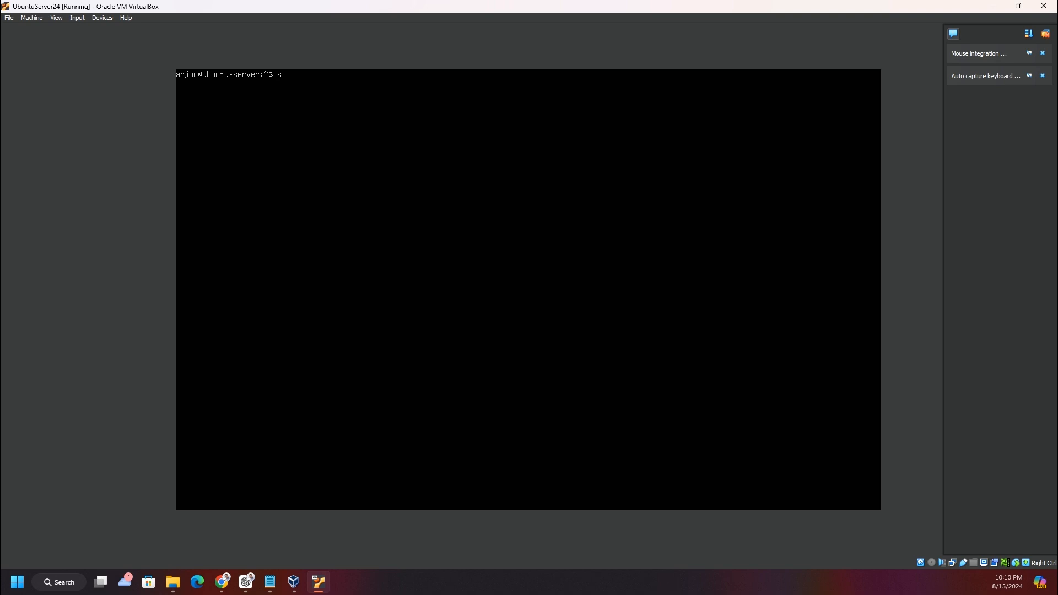
{"action": "type", "text": "service"}
{"action": "type", "text": " ss"}
{"action": "key", "text": "BackSpace"}
{"action": "key", "text": "BackSpace"}
{"action": "type", "text": "--help"}
{"action": "key", "text": "Return"}
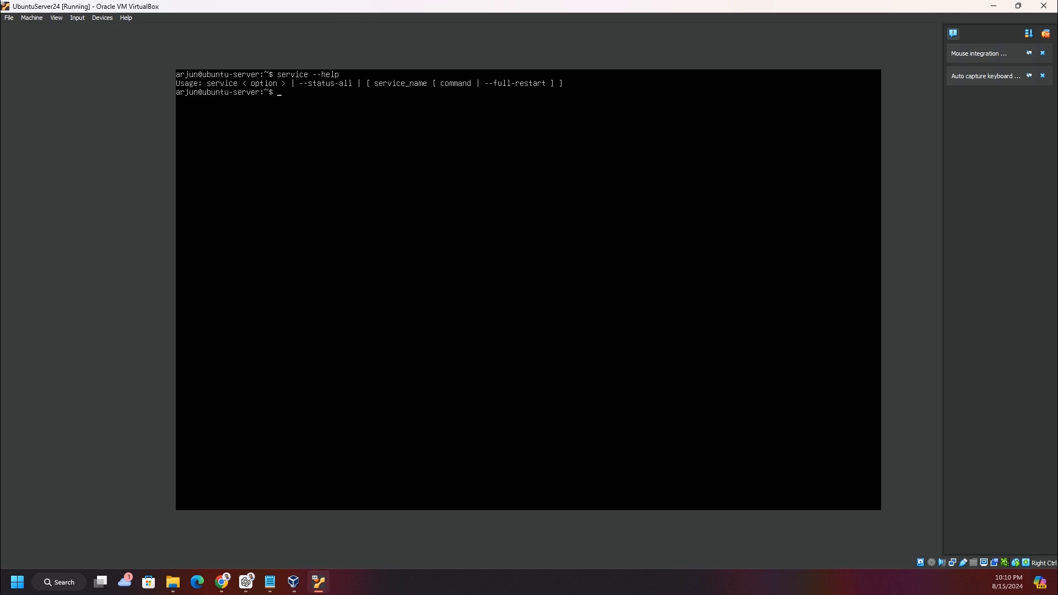
List the status of all services with service --status-all.
{"action": "key", "text": "Up"}
{"action": "key", "text": "BackSpace"}
{"action": "key", "text": "BackSpace"}
{"action": "key", "text": "BackSpace"}
{"action": "type", "text": "status-all"}
{"action": "key", "text": "Return"}
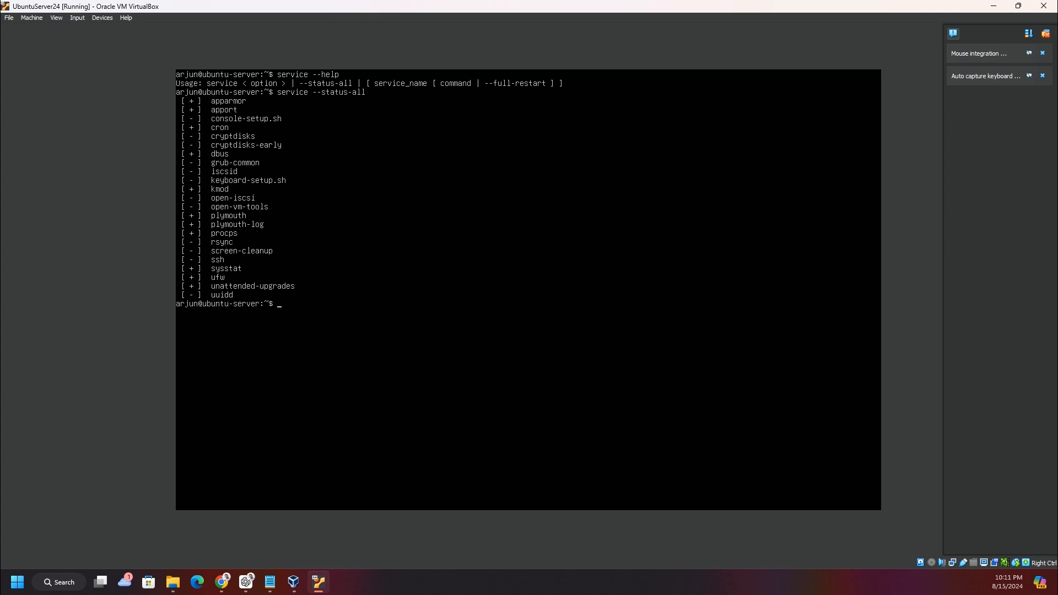
Check the SSH service's status with service ssh status.
{"action": "key", "text": "Up"}
{"action": "key", "text": "BackSpace"}
{"action": "key", "text": "BackSpace"}
{"action": "key", "text": "BackSpace"}
{"action": "key", "text": "BackSpace"}
{"action": "key", "text": "BackSpace"}
{"action": "key", "text": "BackSpace"}
{"action": "key", "text": "BackSpace"}
{"action": "key", "text": "BackSpace"}
{"action": "key", "text": "BackSpace"}
{"action": "key", "text": "BackSpace"}
{"action": "key", "text": "BackSpace"}
{"action": "key", "text": "BackSpace"}
{"action": "key", "text": "BackSpace"}
{"action": "key", "text": "BackSpace"}
{"action": "type", "text": "e ssh status"}
{"action": "key", "text": "Return"}
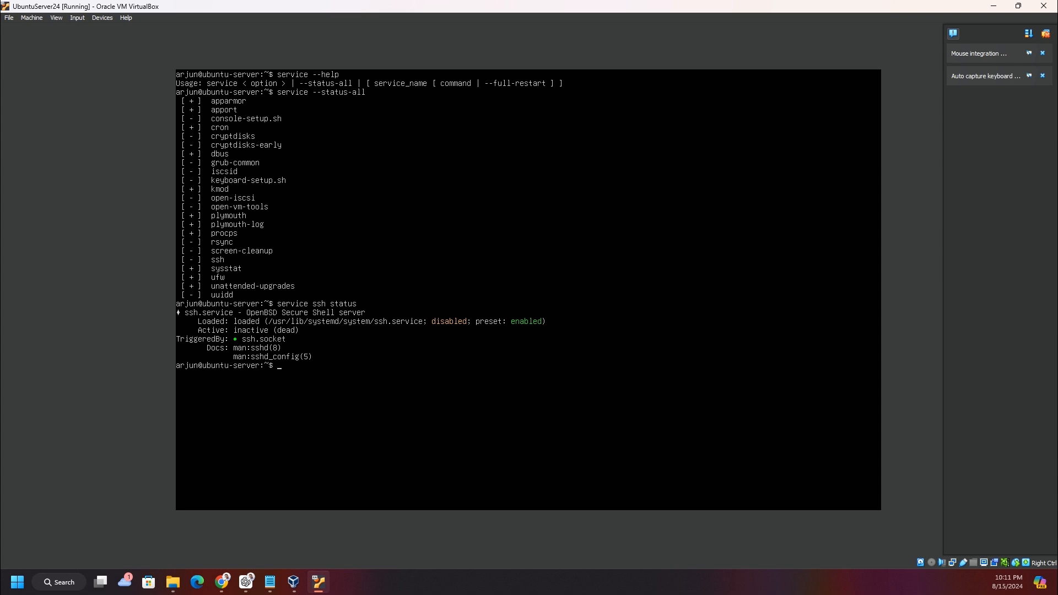
Start the SSH service with service ssh start, authenticating with the account password.
{"action": "key", "text": "Up"}
{"action": "key", "text": "BackSpace"}
{"action": "key", "text": "BackSpace"}
{"action": "key", "text": "BackSpace"}
{"action": "key", "text": "BackSpace"}
{"action": "key", "text": "BackSpace"}
{"action": "key", "text": "BackSpace"}
{"action": "key", "text": "BackSpace"}
{"action": "key", "text": "BackSpace"}
{"action": "key", "text": "BackSpace"}
{"action": "type", "text": "sh start"}
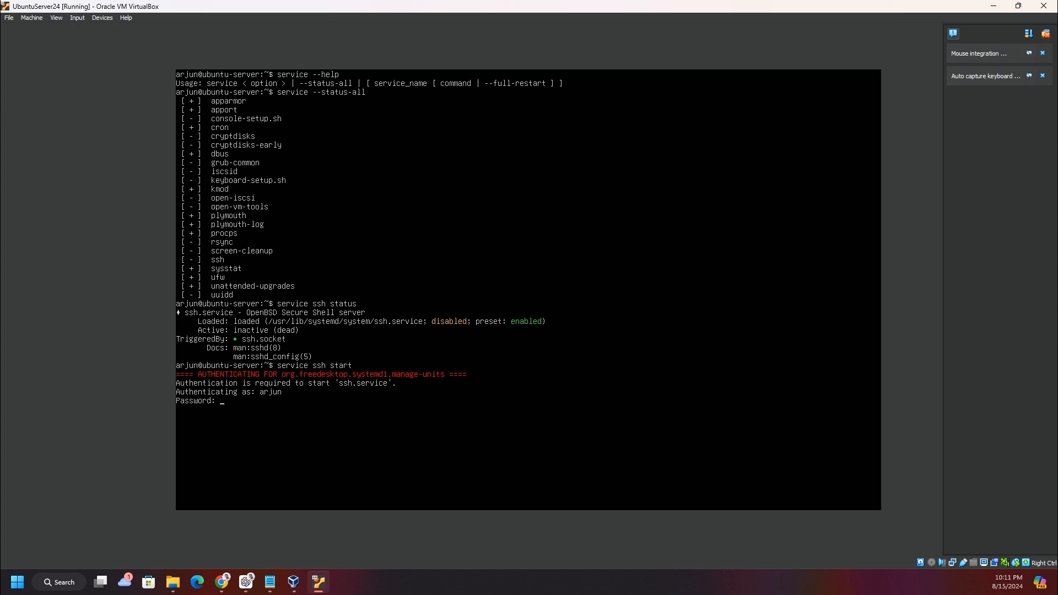
{"action": "key", "text": "Return"}
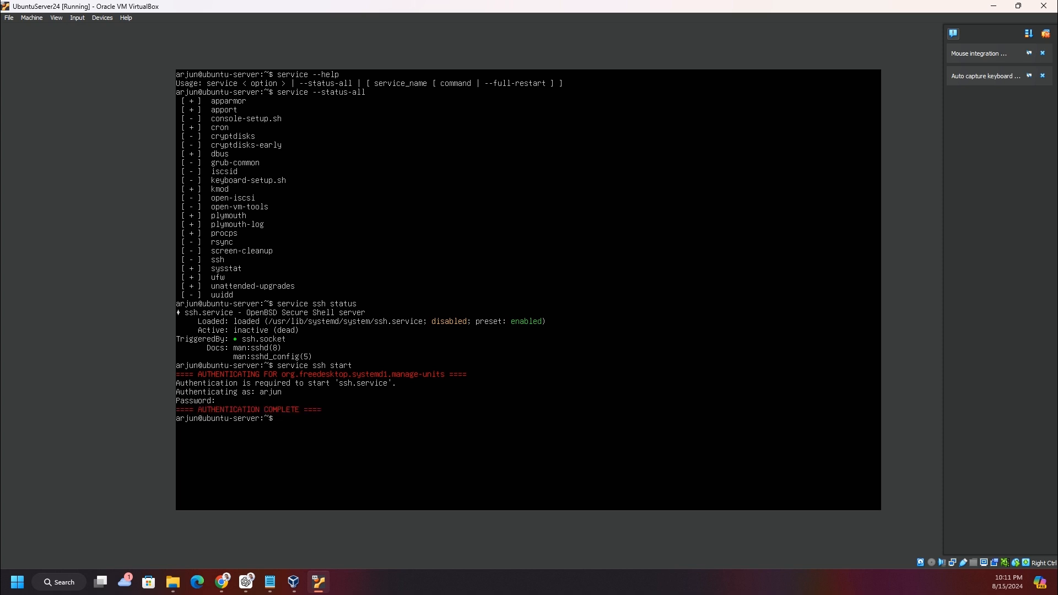
Recheck the SSH service with service ssh status.
{"action": "key", "text": "Up"}
{"action": "key", "text": "Up"}
{"action": "key", "text": "Return"}
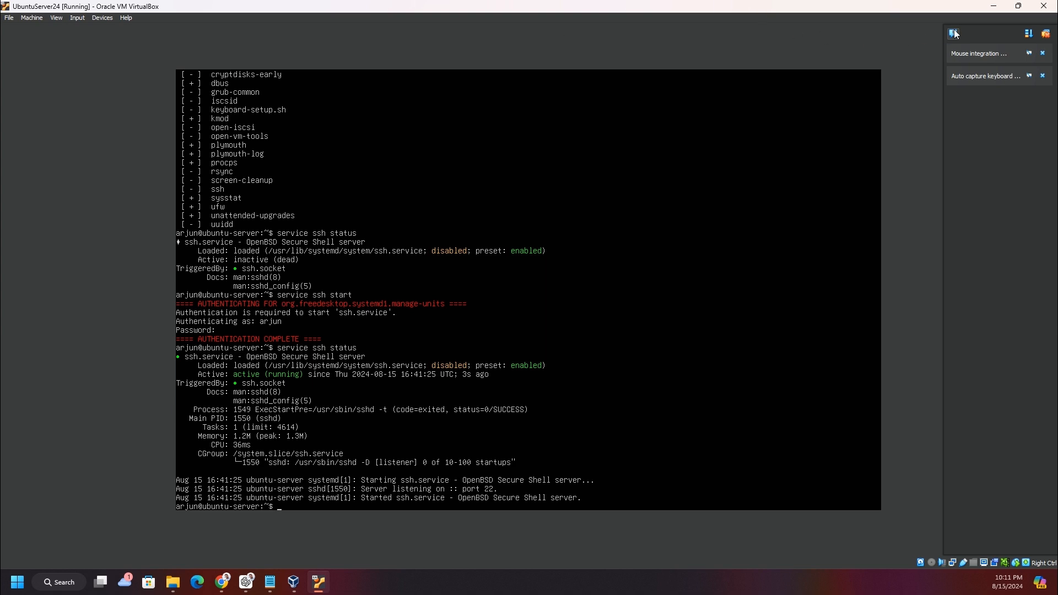
Switch to VirtualBox Manager and open the port forwarding rules of UbuntuServer24's NAT adapter.
{"action": "left_click", "coordinate": [995, 6]}
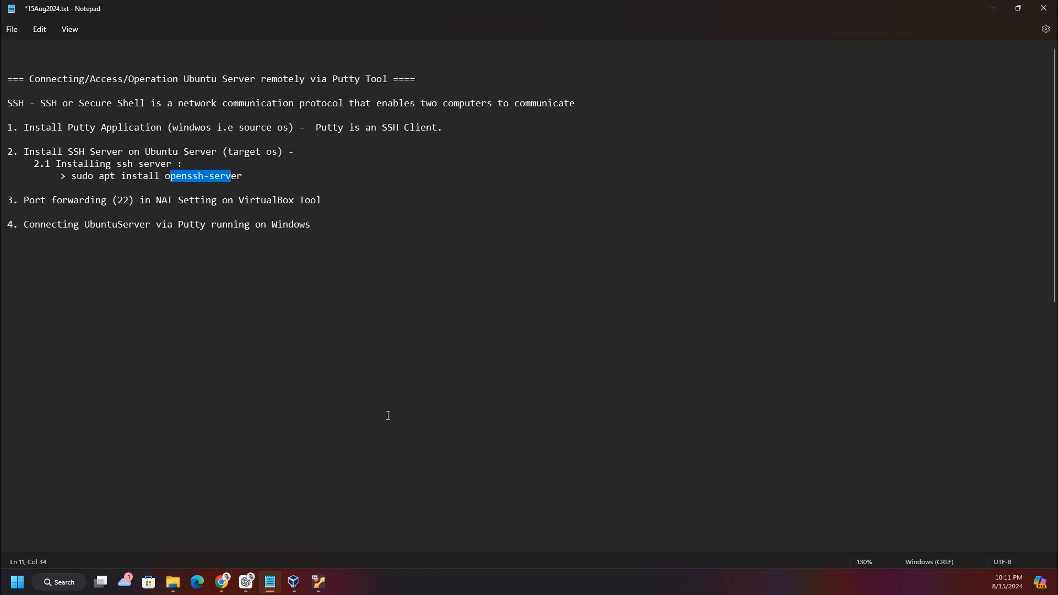
{"action": "left_click", "coordinate": [319, 582]}
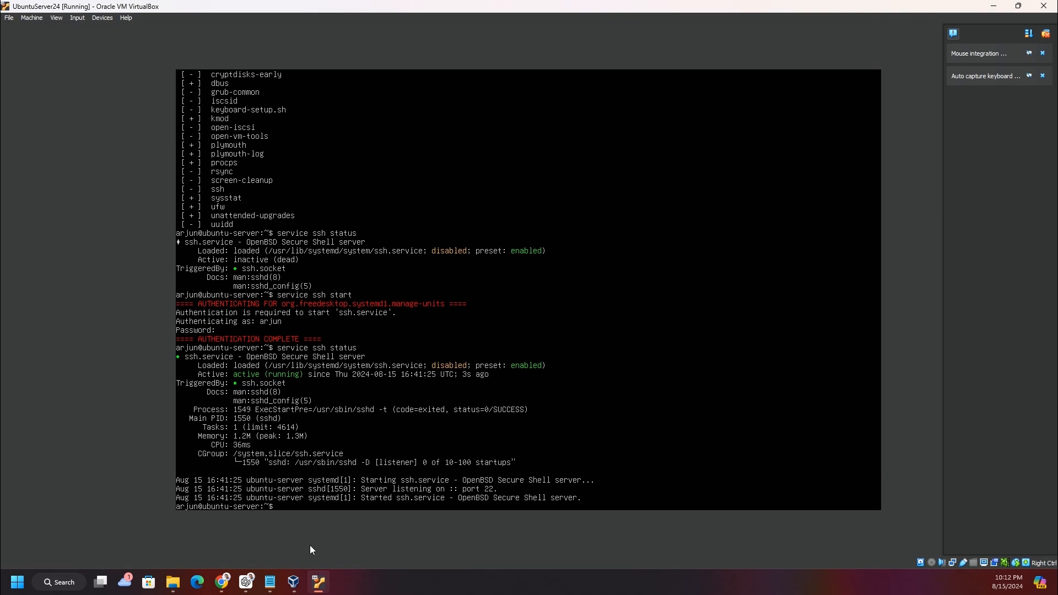
{"action": "left_click", "coordinate": [300, 581]}
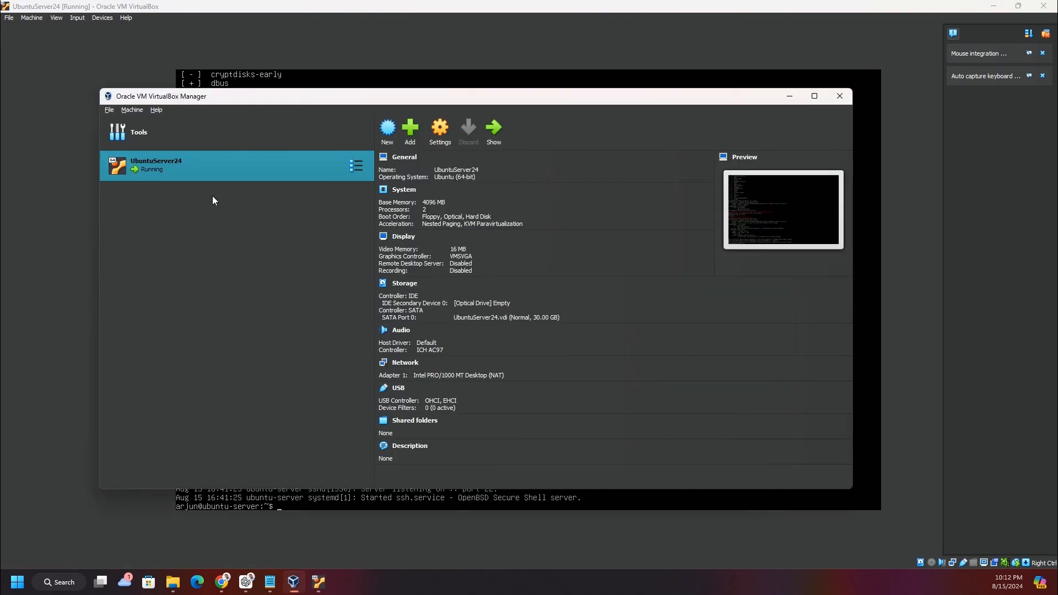
{"action": "left_click", "coordinate": [109, 110]}
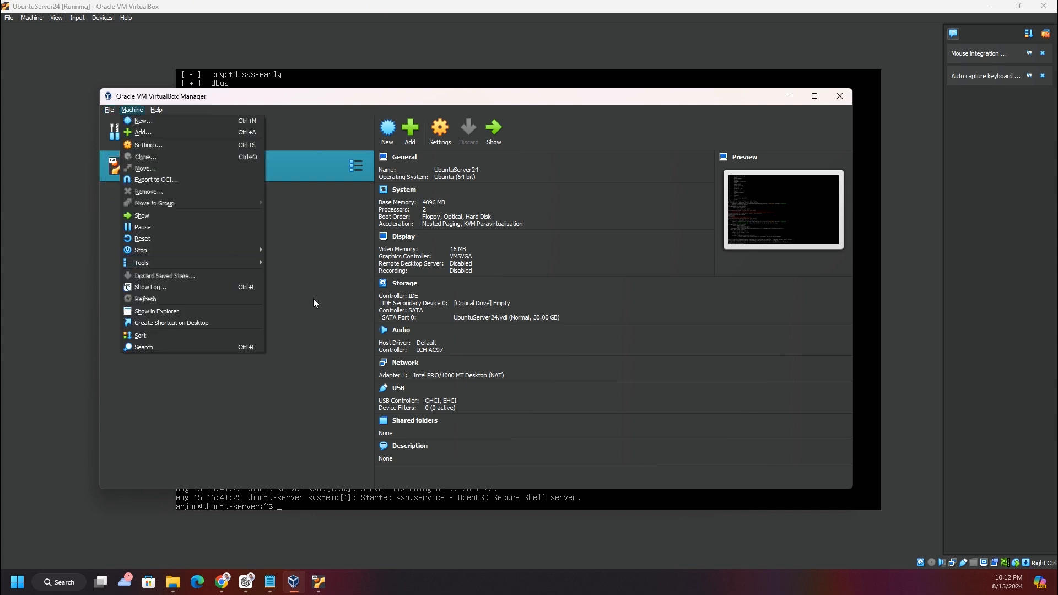
{"action": "left_click", "coordinate": [307, 325]}
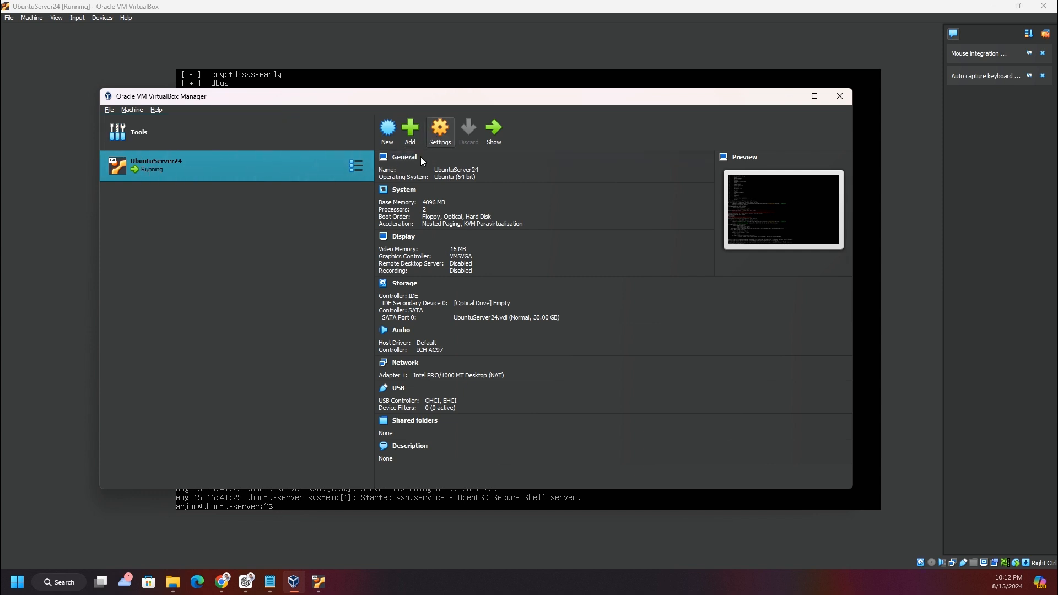
{"action": "left_click", "coordinate": [330, 280]}
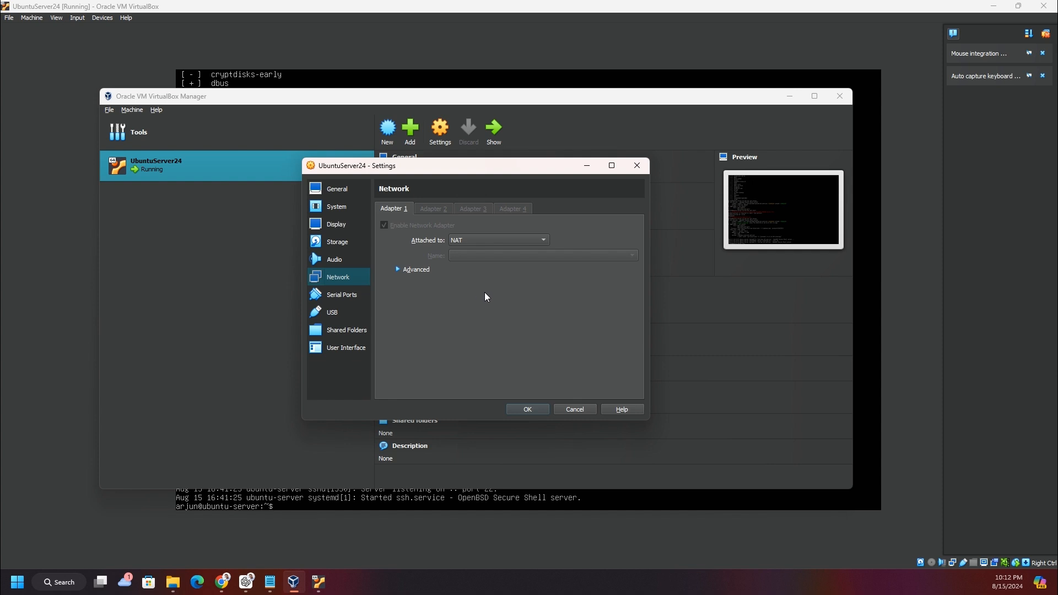
{"action": "left_click", "coordinate": [396, 269]}
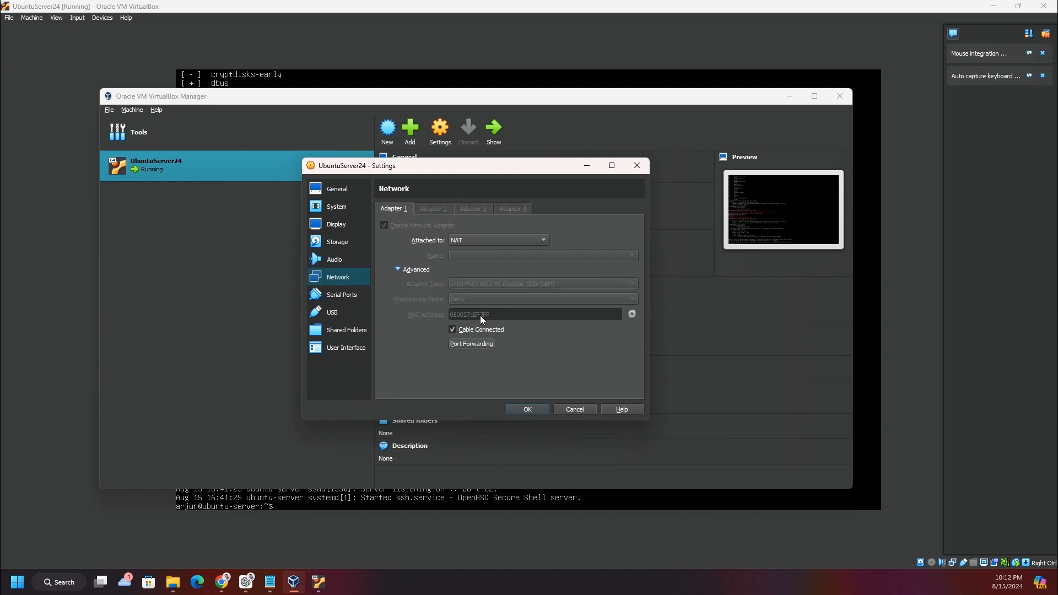
{"action": "left_click", "coordinate": [471, 344]}
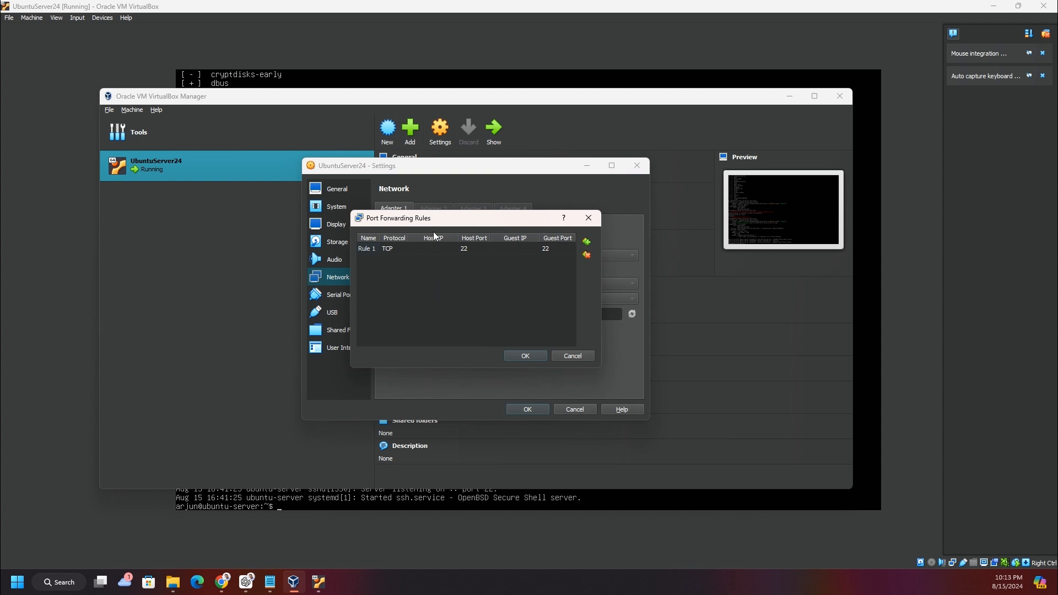
{"action": "left_click_drag", "start_coordinate": [431, 221], "coordinate": [432, 262]}
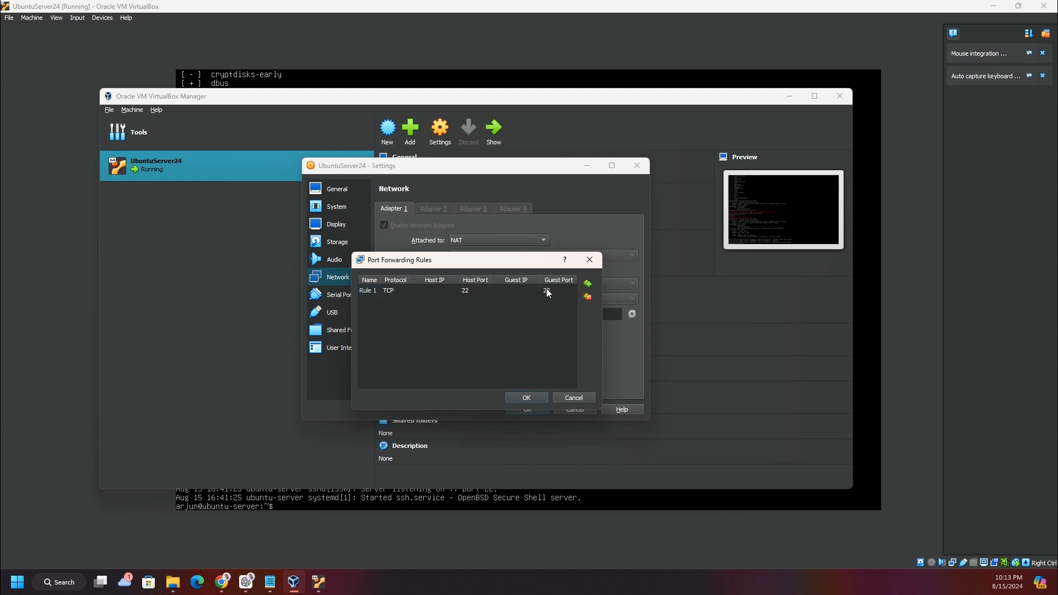
Replace the existing port forwarding rule with a TCP rule named ssh server using host port 22 and guest port 22.
{"action": "left_click", "coordinate": [588, 297]}
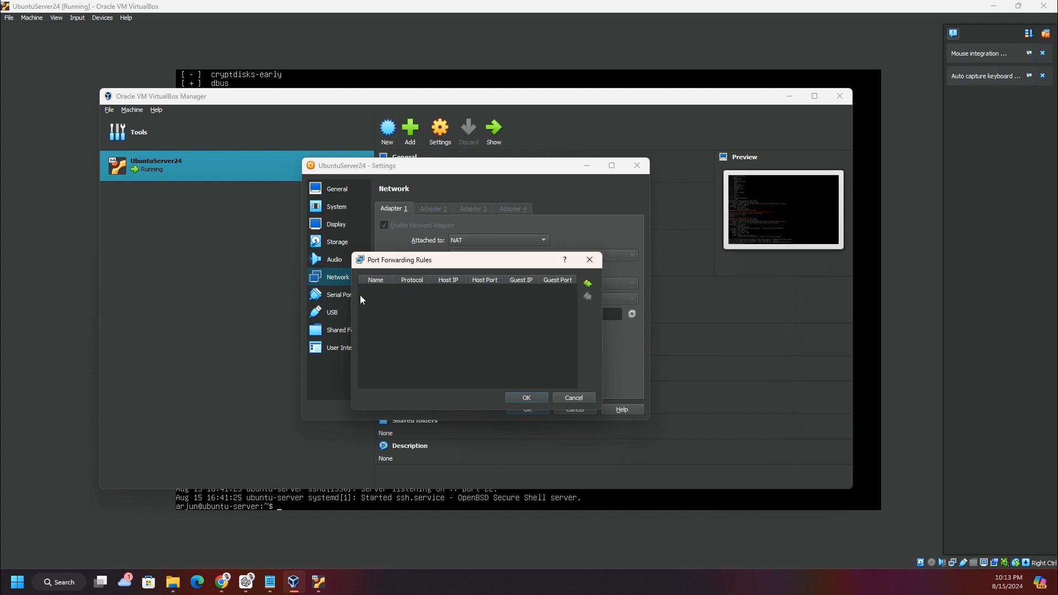
{"action": "left_click", "coordinate": [586, 285]}
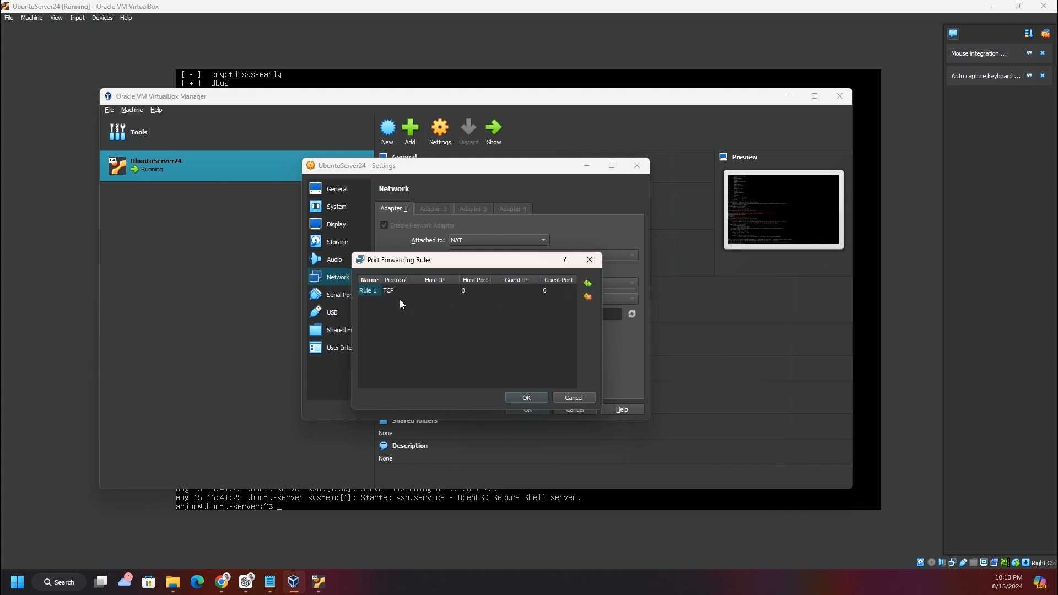
{"action": "double_click", "coordinate": [369, 291]}
{"action": "type", "text": "ssh server"}
{"action": "key", "text": "Tab"}
{"action": "key", "text": "Tab"}
{"action": "key", "text": "Tab"}
{"action": "type", "text": "22"}
{"action": "key", "text": "Tab"}
{"action": "key", "text": "Tab"}
{"action": "left_click", "coordinate": [519, 398]}
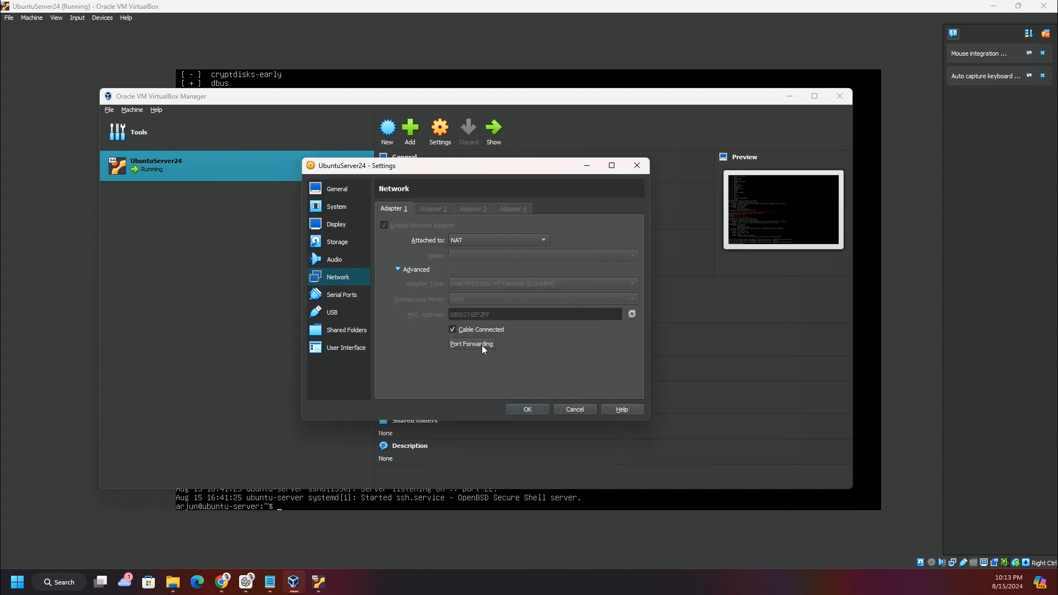
Review the ssh server port forwarding rule and save the VM's network settings.
{"action": "left_click", "coordinate": [482, 344]}
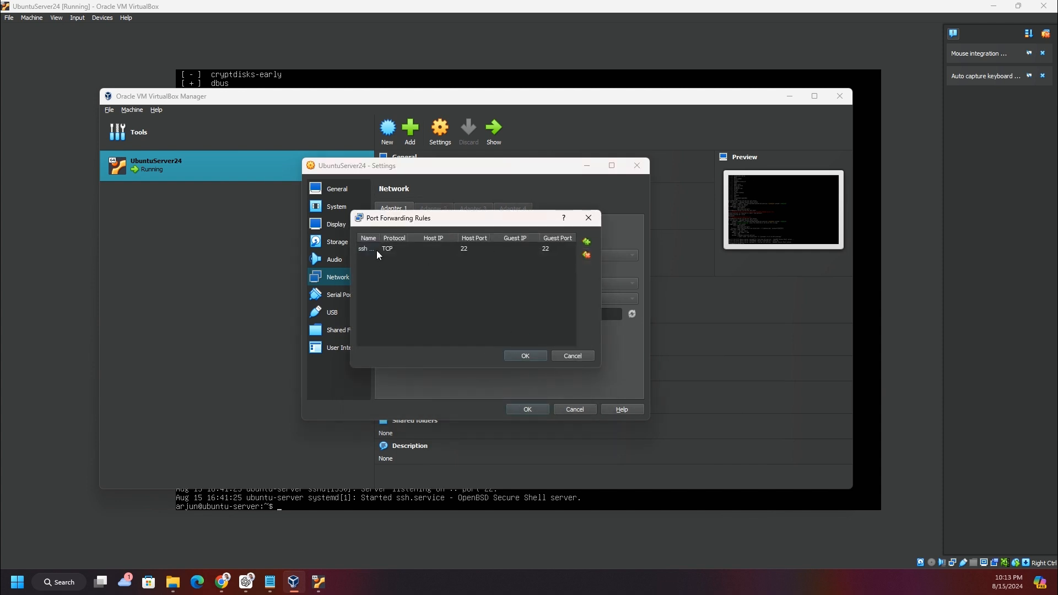
{"action": "left_click", "coordinate": [528, 357]}
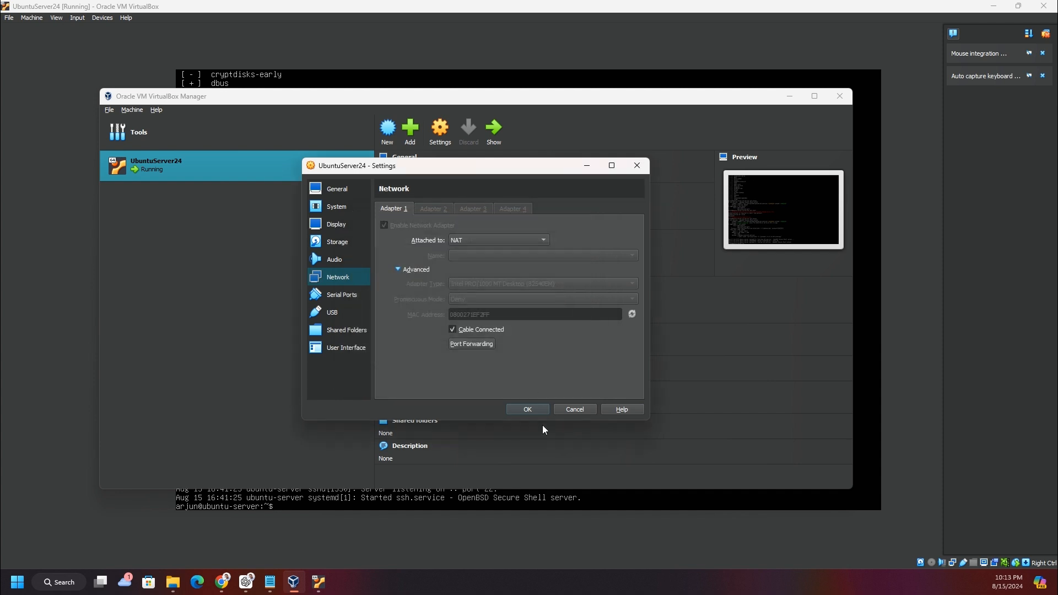
{"action": "left_click", "coordinate": [531, 413]}
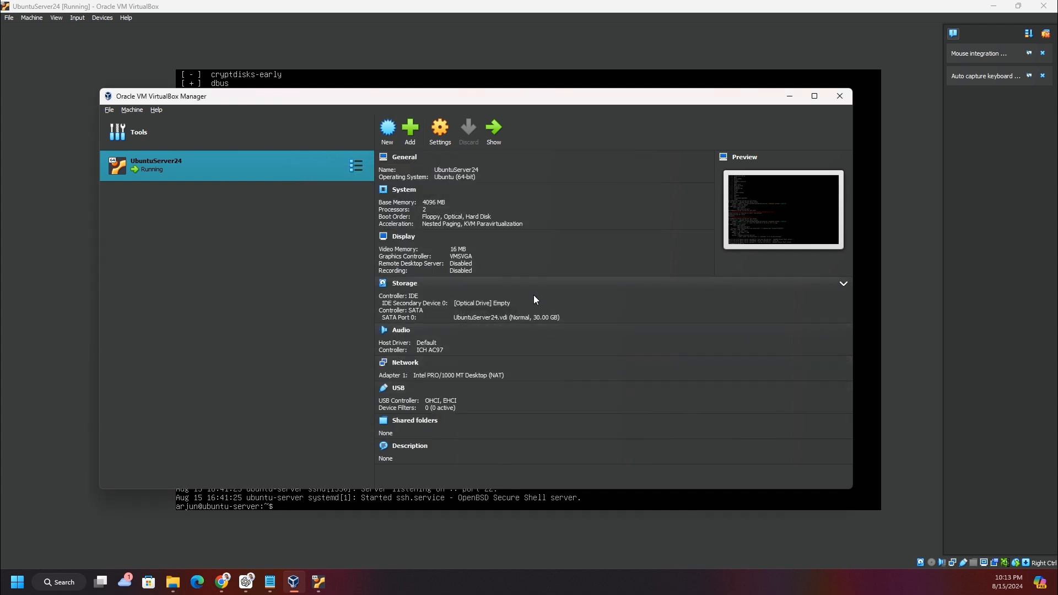
{"action": "left_click", "coordinate": [788, 99]}
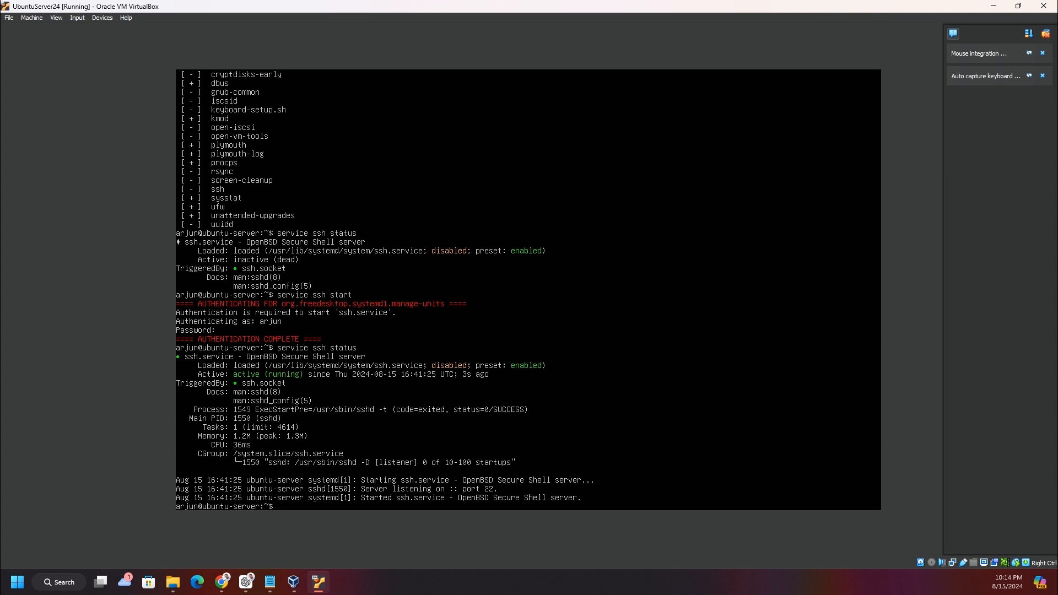
Launch PuTTY on Windows and place its configuration window over the Notepad notes.
{"action": "left_click", "coordinate": [18, 581]}
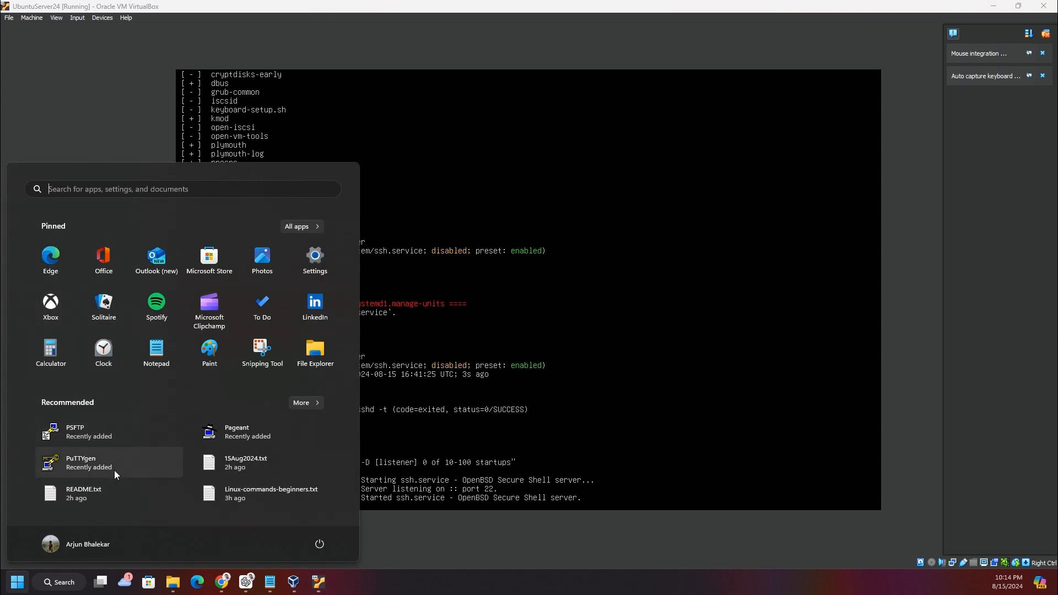
{"action": "type", "text": "put"}
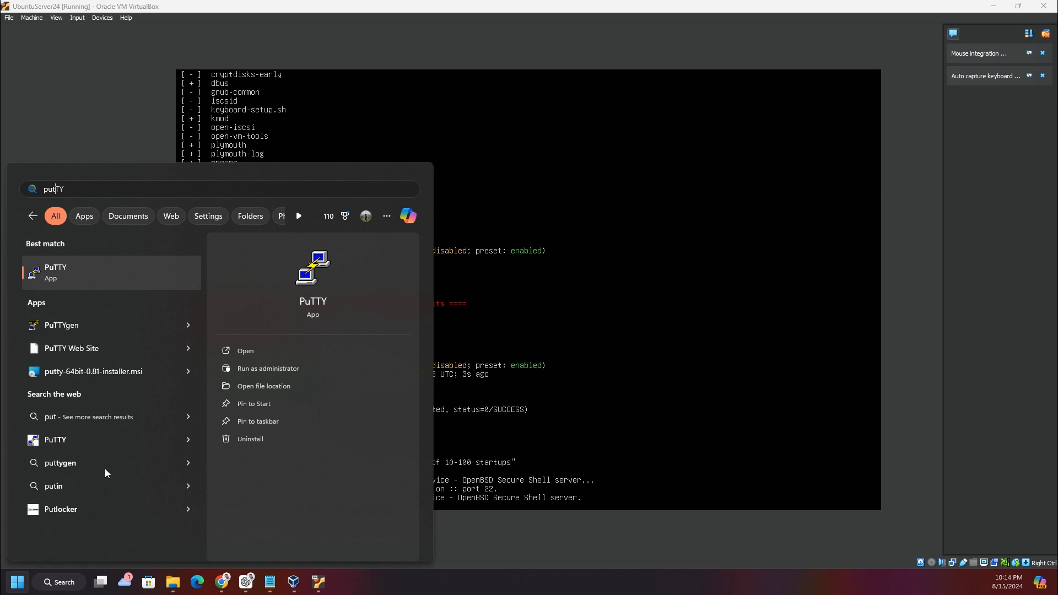
{"action": "key", "text": "Return"}
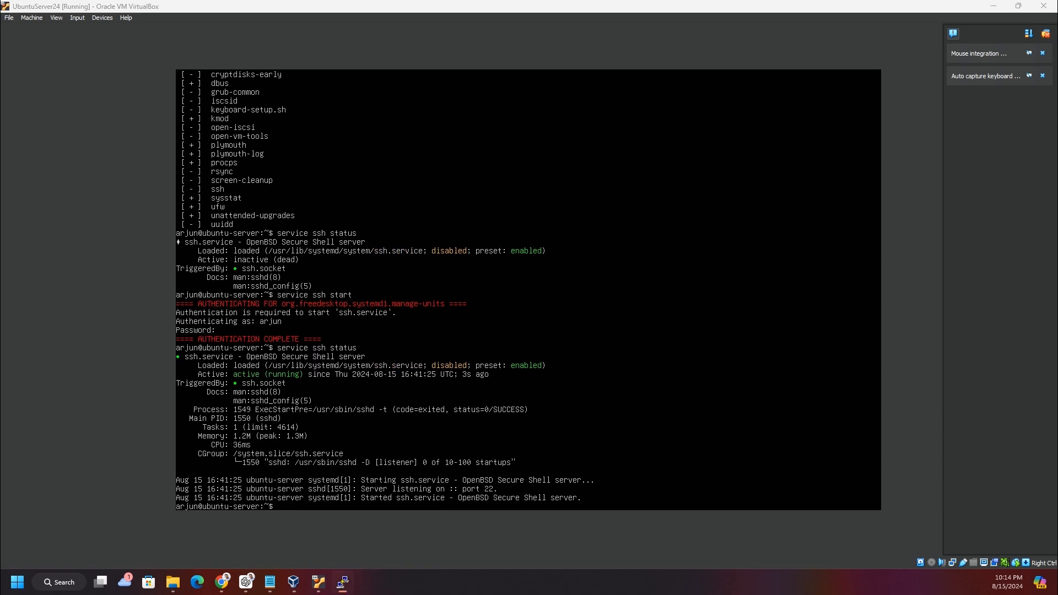
{"action": "left_click_drag", "start_coordinate": [508, 137], "coordinate": [625, 169]}
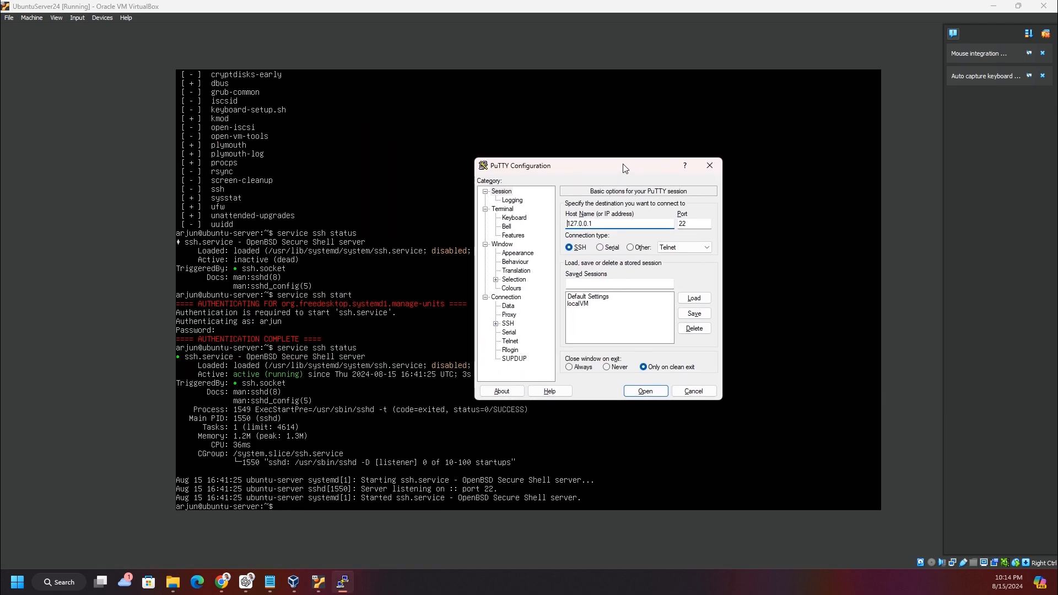
{"action": "left_click", "coordinate": [993, 6]}
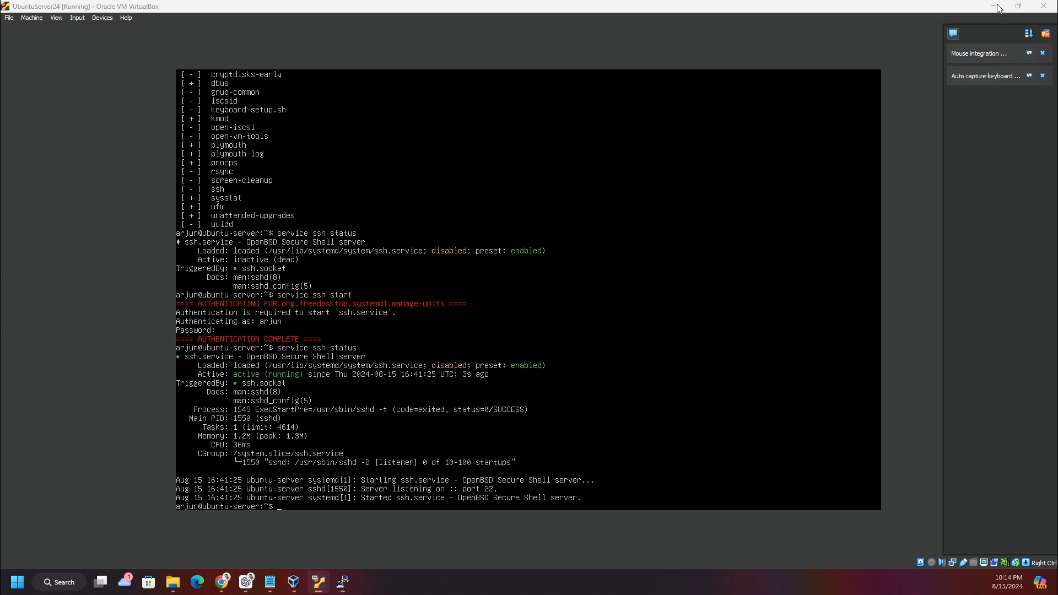
{"action": "left_click_drag", "start_coordinate": [589, 164], "coordinate": [455, 166]}
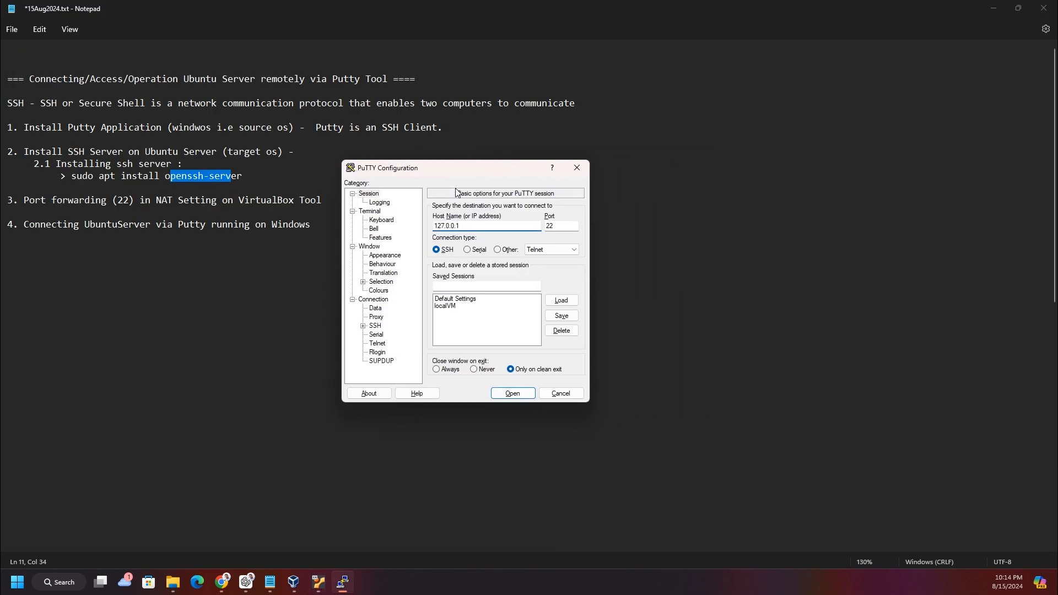
Set the PuTTY host name to 127.0.0.1 and save it in the localVM session.
{"action": "double_click", "coordinate": [475, 228]}
{"action": "left_click", "coordinate": [458, 313]}
{"action": "left_click", "coordinate": [457, 307]}
{"action": "left_click", "coordinate": [560, 317]}
{"action": "double_click", "coordinate": [479, 226]}
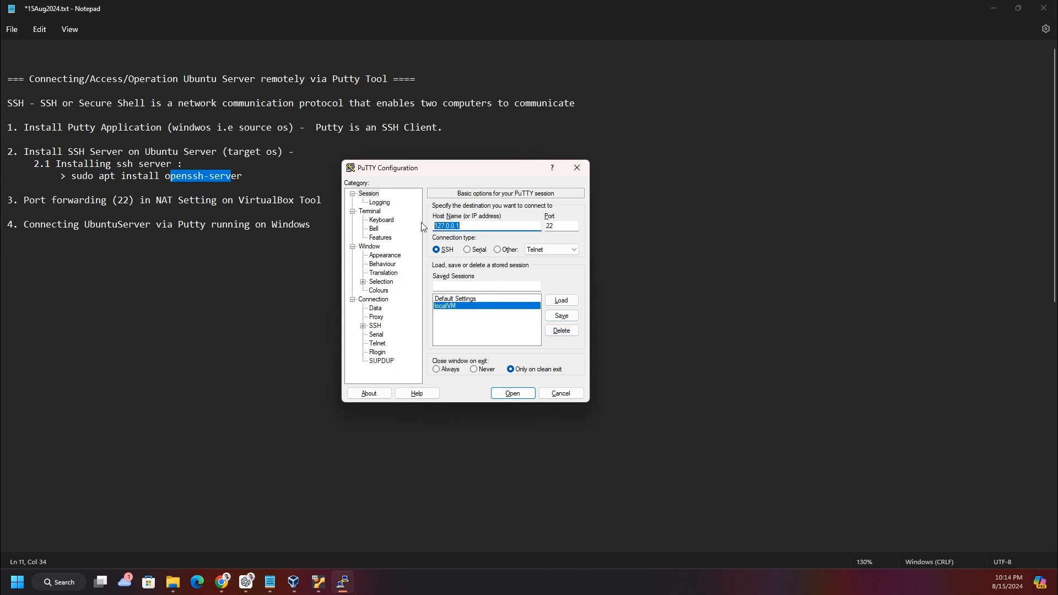
{"action": "key", "text": "BackSpace"}
{"action": "type", "text": "127.0.0"}
{"action": "left_click", "coordinate": [561, 315]}
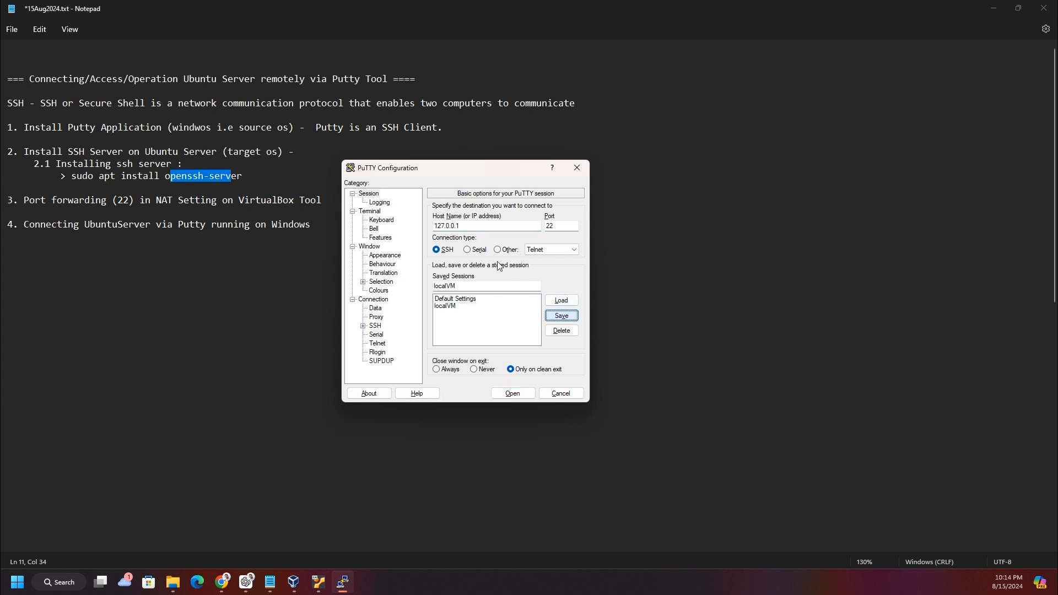
{"action": "left_click", "coordinate": [471, 226]}
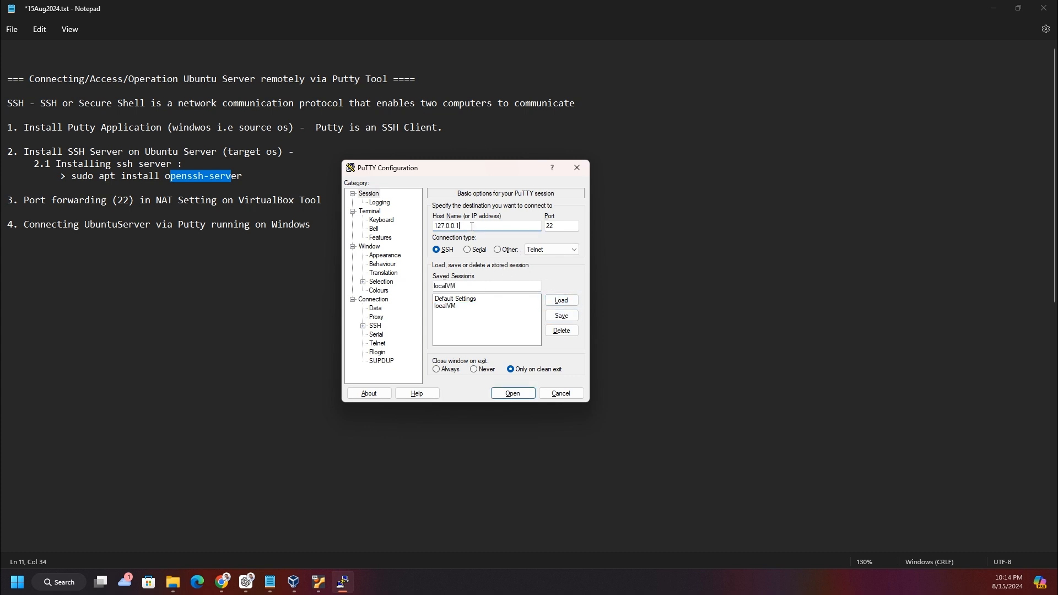
Connect to 127.0.0.1, log in with the account's username and password, and maximize the terminal window.
{"action": "left_click", "coordinate": [508, 395]}
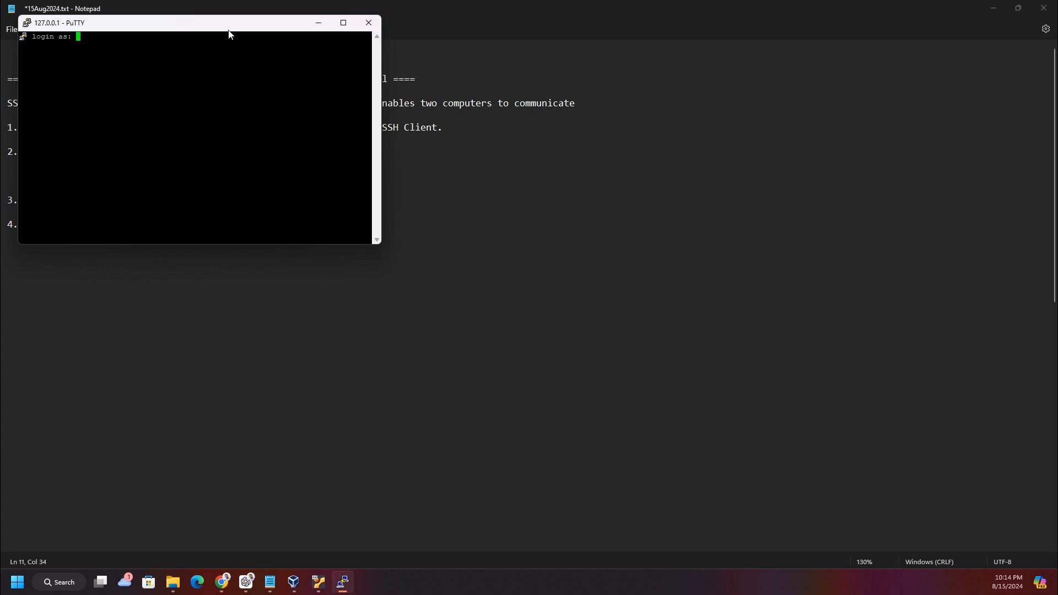
{"action": "left_click_drag", "start_coordinate": [234, 29], "coordinate": [423, 199]}
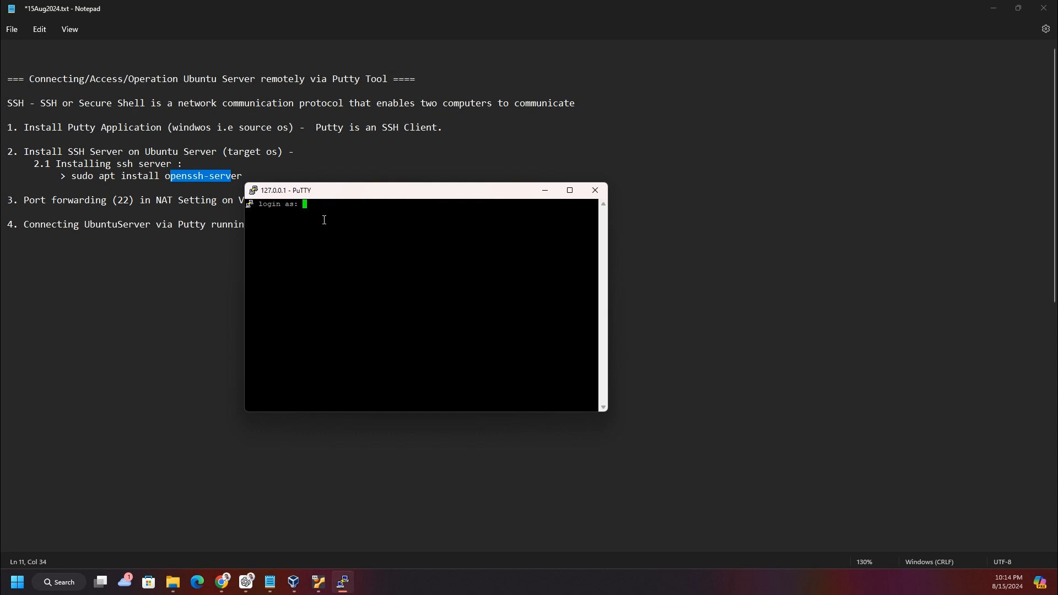
{"action": "type", "text": "arjun"}
{"action": "key", "text": "Return"}
{"action": "key", "text": "Return"}
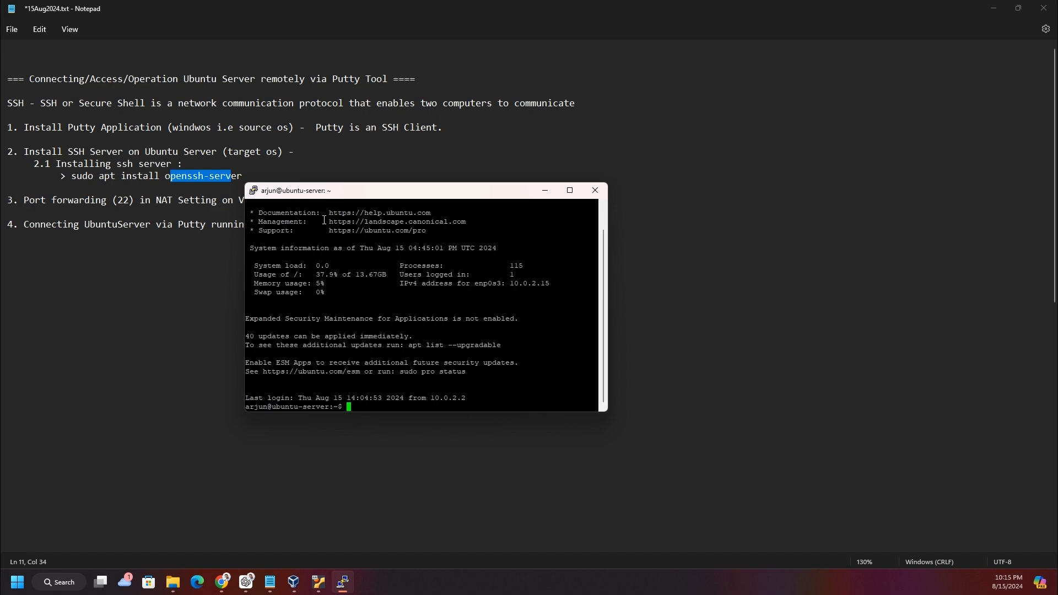
{"action": "left_click", "coordinate": [570, 190]}
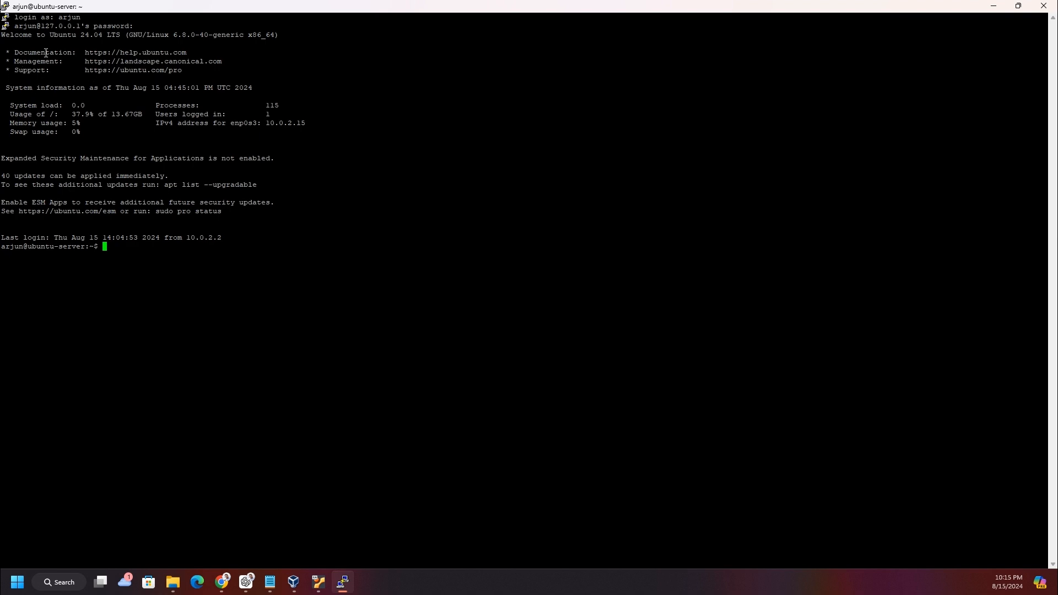
{"action": "right_click", "coordinate": [144, 265]}
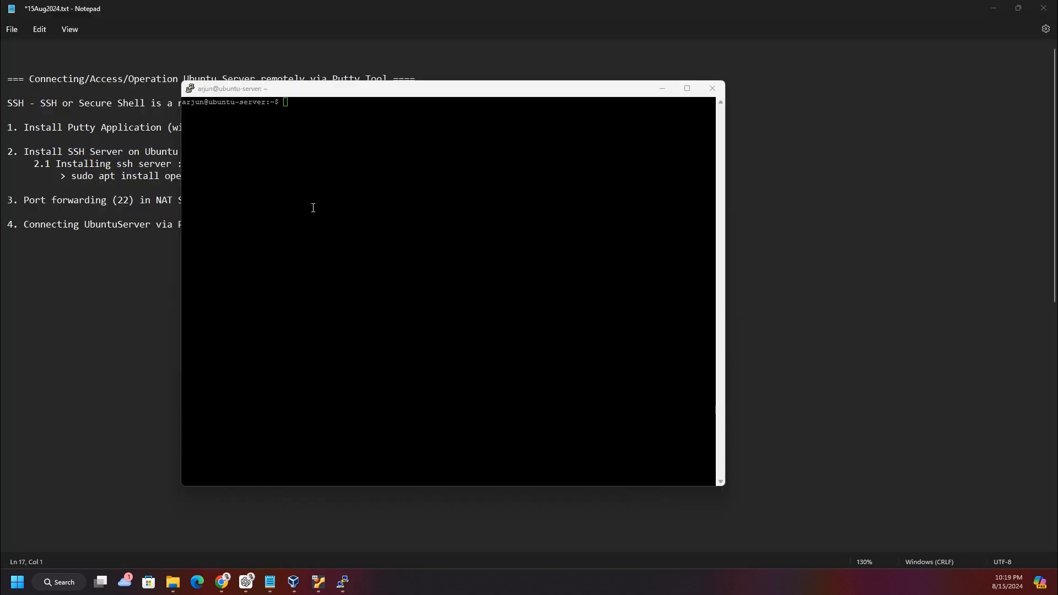
Write the command sudo shutdown -now at the remote prompt without running it.
{"action": "left_click", "coordinate": [313, 208]}
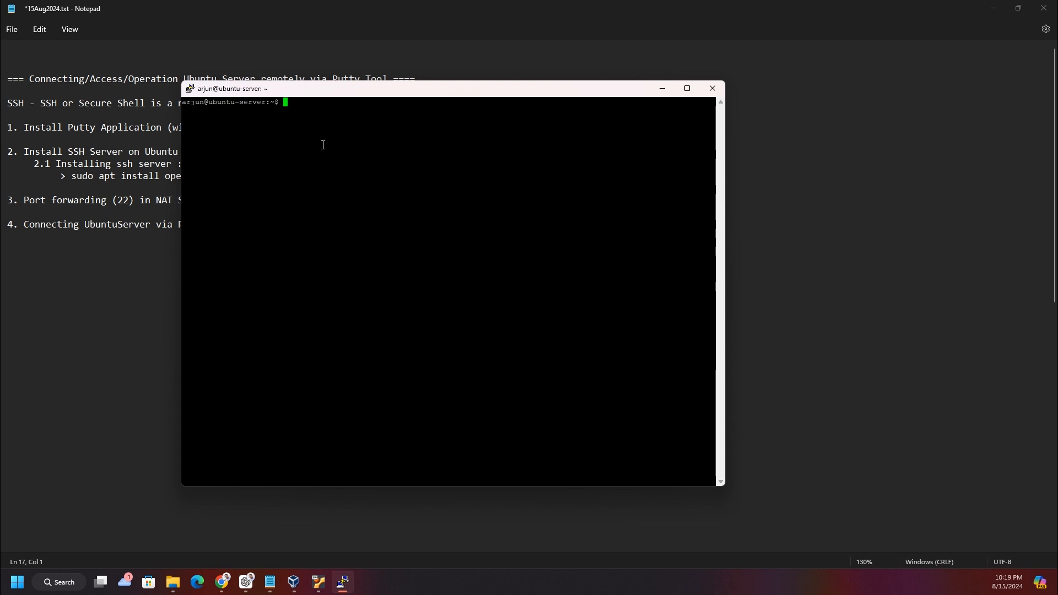
{"action": "type", "text": "sudo shutdown -now"}
Change the terminal font size of the running PuTTY session to 12 point and apply the new setting.
{"action": "right_click", "coordinate": [311, 90]}
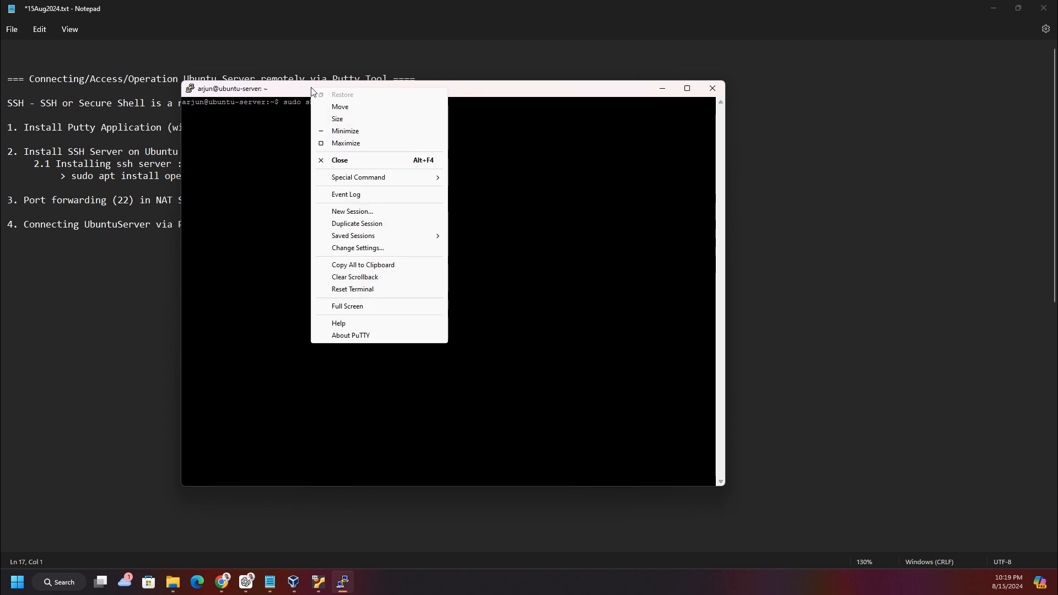
{"action": "left_click", "coordinate": [358, 248]}
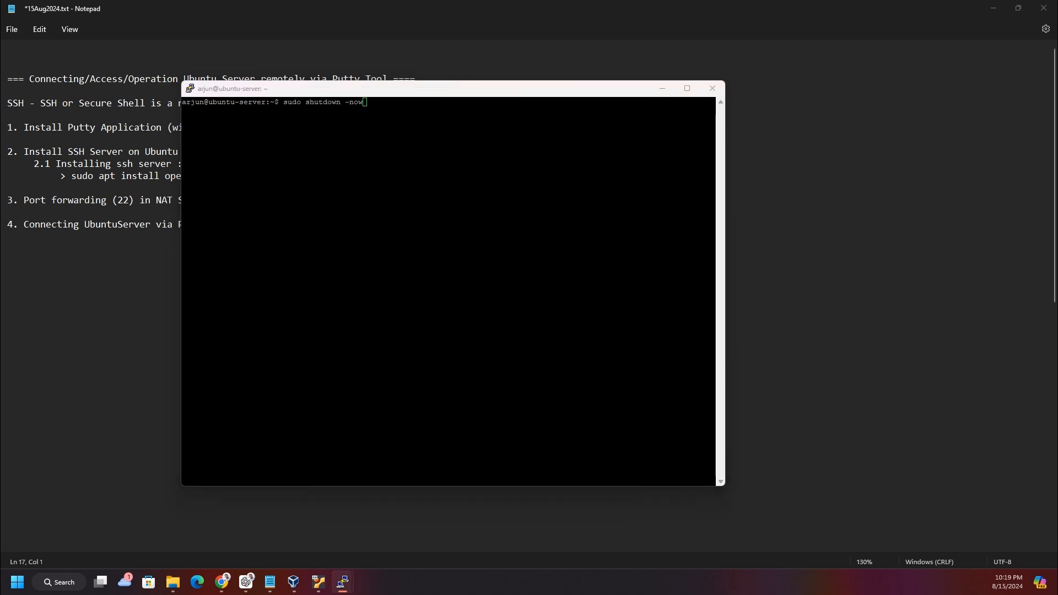
{"action": "left_click_drag", "start_coordinate": [405, 178], "coordinate": [409, 169]}
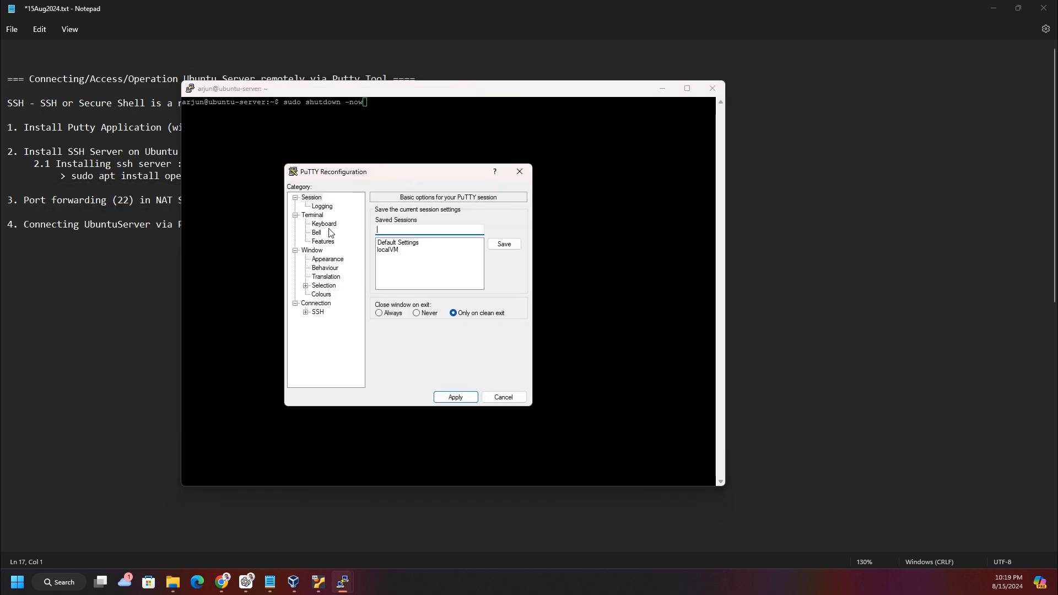
{"action": "left_click", "coordinate": [313, 251]}
{"action": "left_click", "coordinate": [329, 260]}
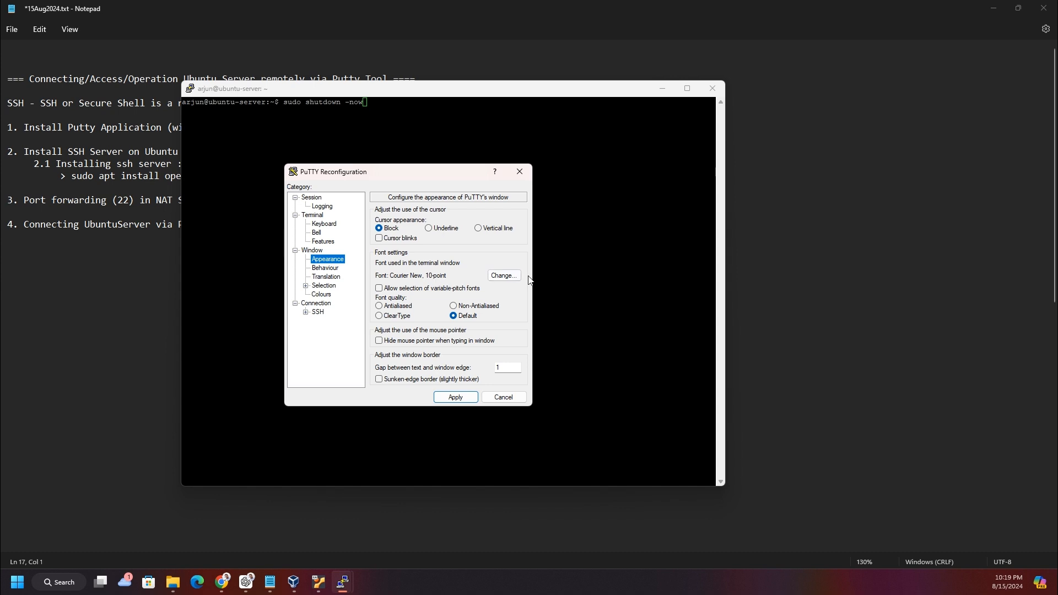
{"action": "left_click", "coordinate": [504, 276]}
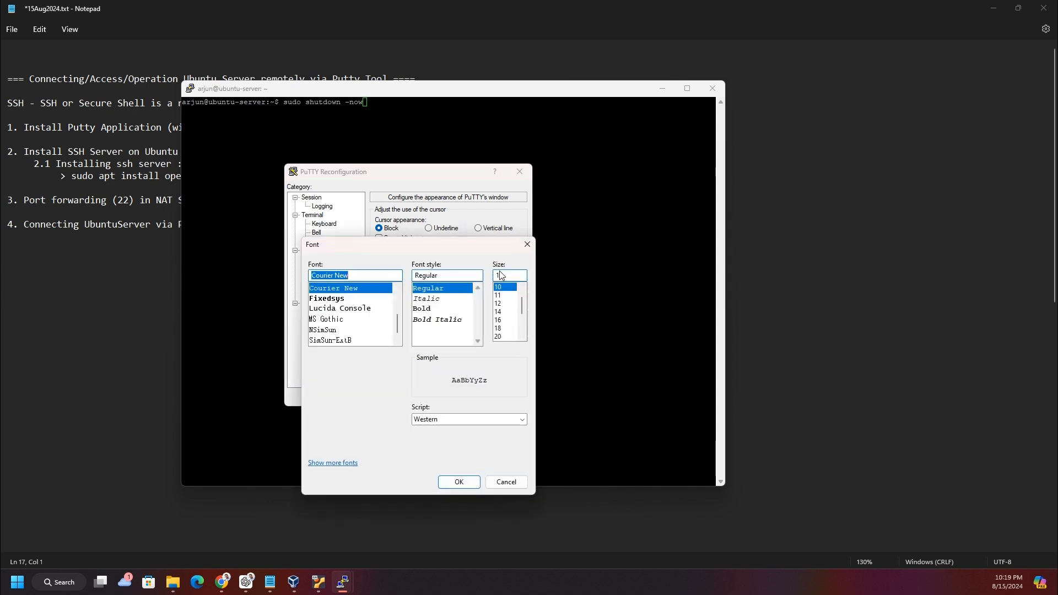
{"action": "left_click", "coordinate": [499, 303]}
{"action": "left_click", "coordinate": [452, 483]}
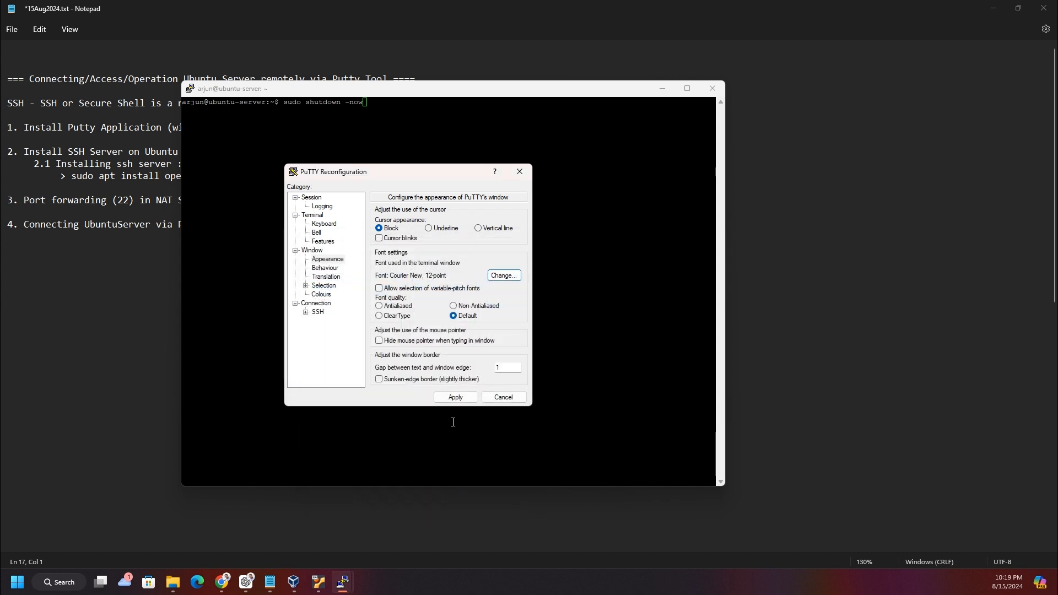
{"action": "left_click", "coordinate": [455, 397]}
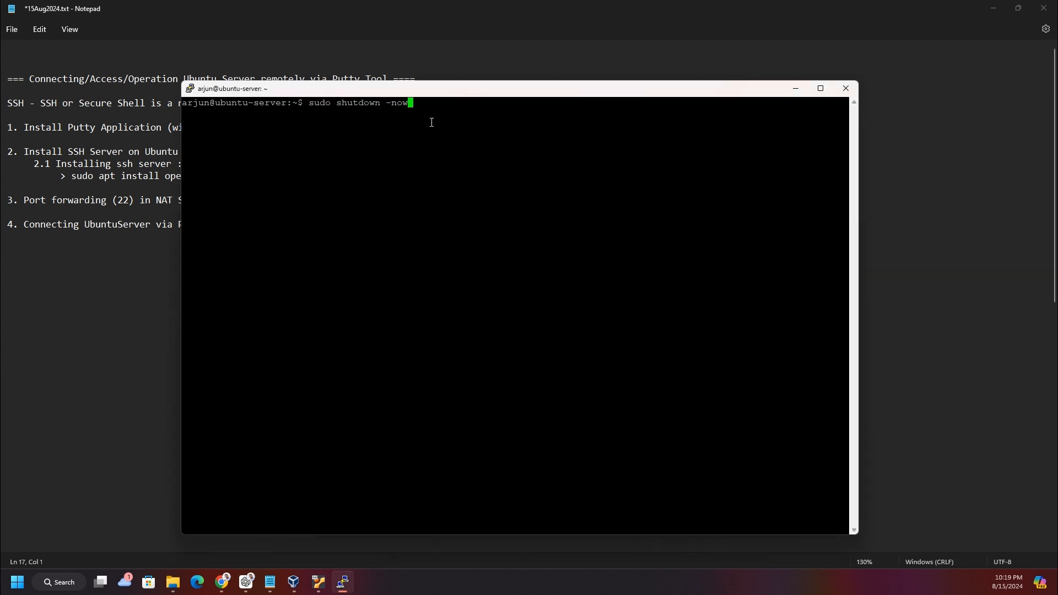
Run the pending shutdown command with the sudo password, rerun it corrected to sudo shutdown -h now, and dismiss the connection error.
{"action": "key", "text": "Return"}
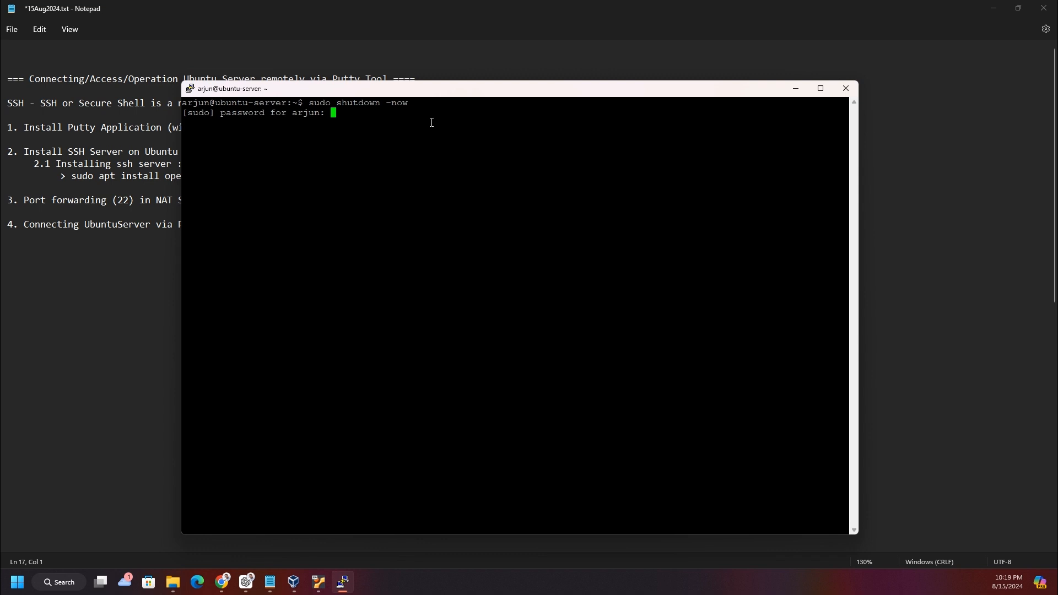
{"action": "key", "text": "Return"}
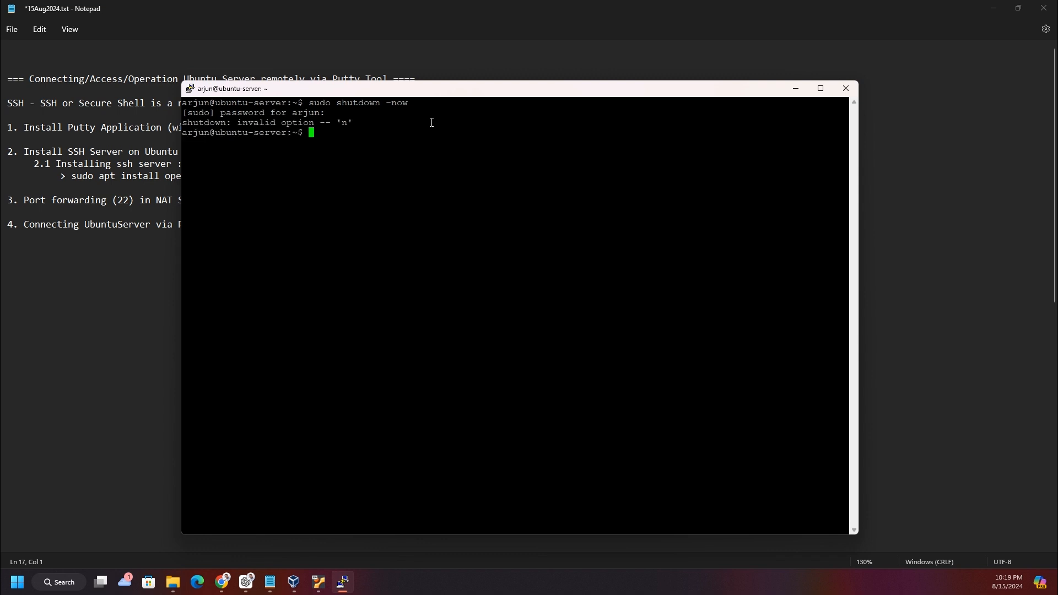
{"action": "key", "text": "Up"}
{"action": "key", "text": "BackSpace"}
{"action": "key", "text": "BackSpace"}
{"action": "key", "text": "BackSpace"}
{"action": "type", "text": "h now"}
{"action": "key", "text": "Return"}
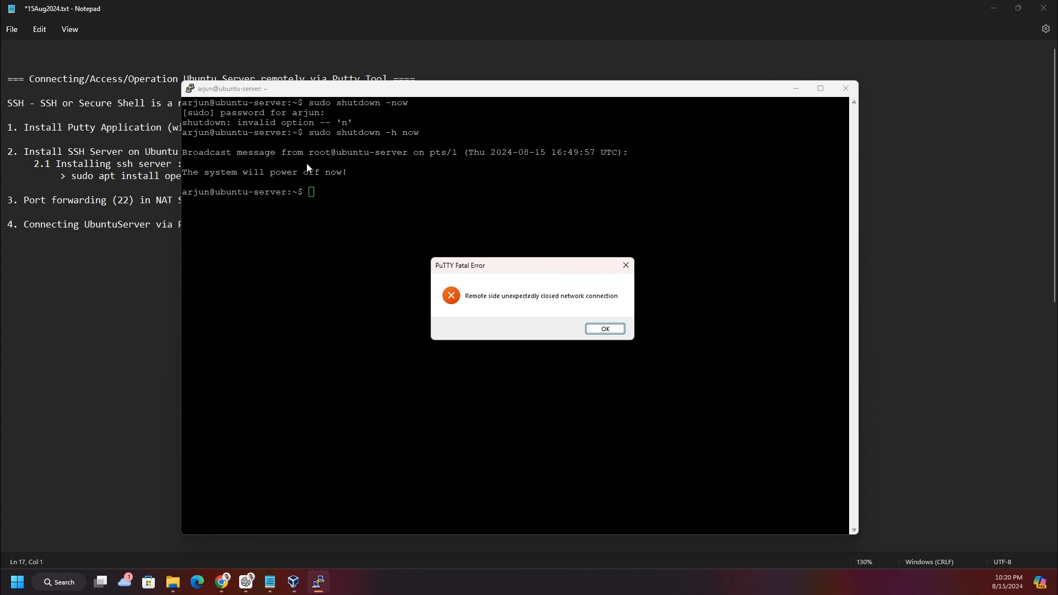
{"action": "left_click", "coordinate": [613, 328]}
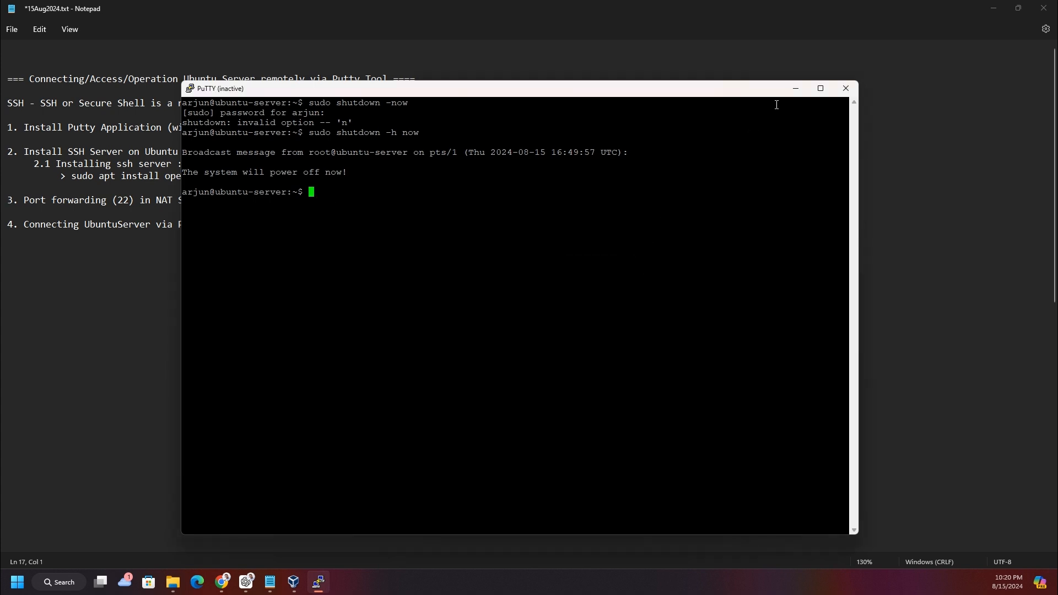
Check the power state of UbuntuServer24 in VirtualBox Manager, minimize the VirtualBox and PuTTY windows, and bring PuTTY back.
{"action": "left_click", "coordinate": [293, 582]}
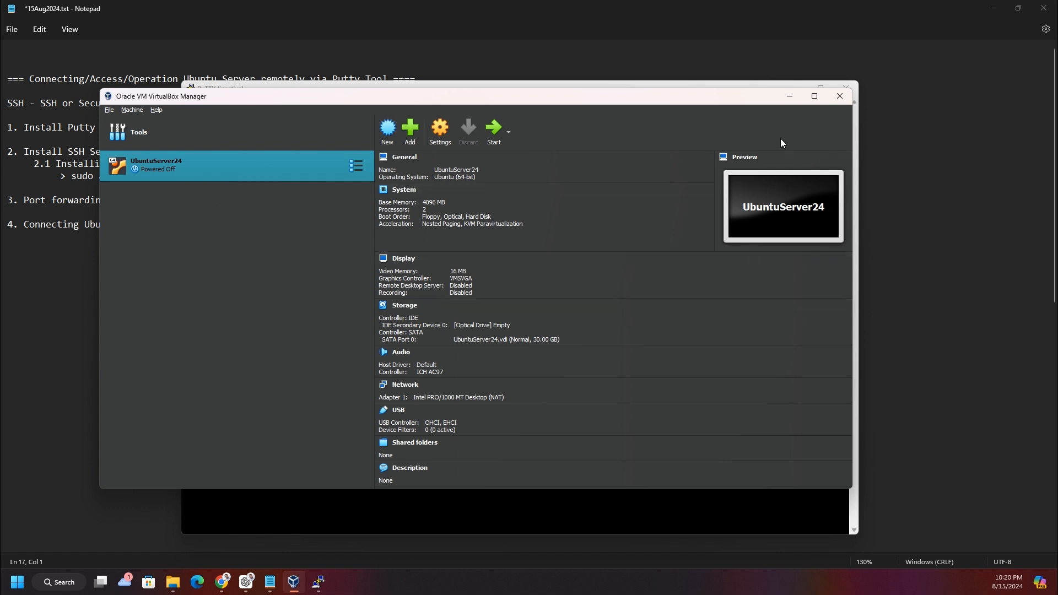
{"action": "left_click", "coordinate": [787, 96]}
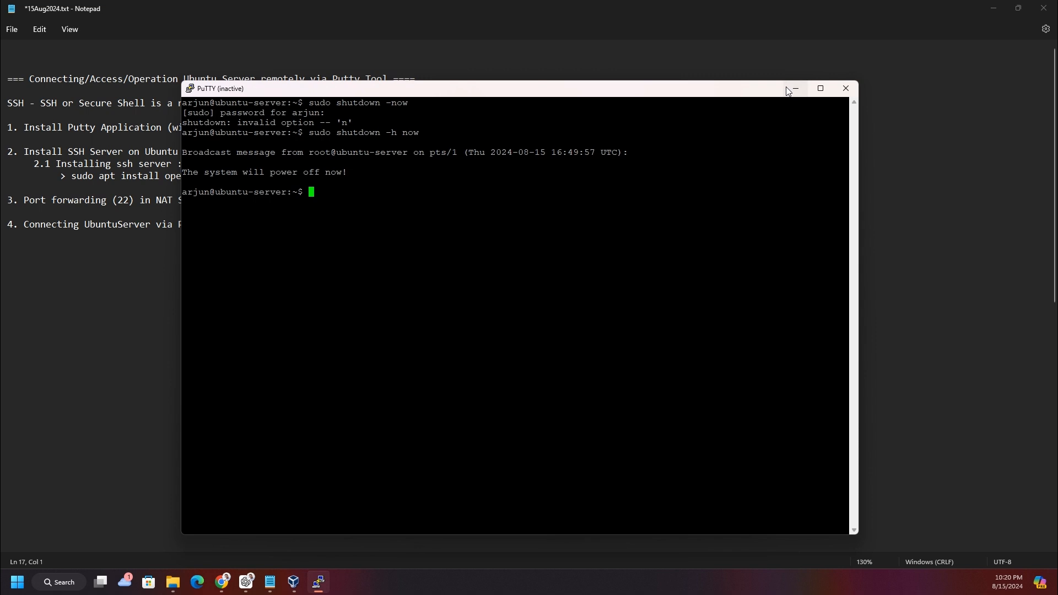
{"action": "left_click", "coordinate": [795, 89]}
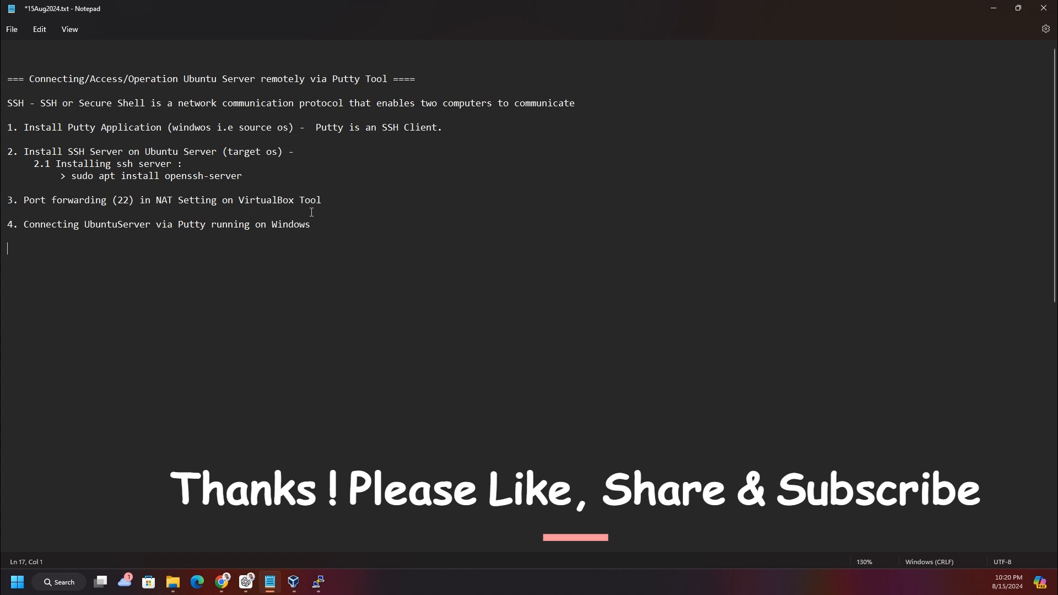
{"action": "left_click", "coordinate": [319, 589]}
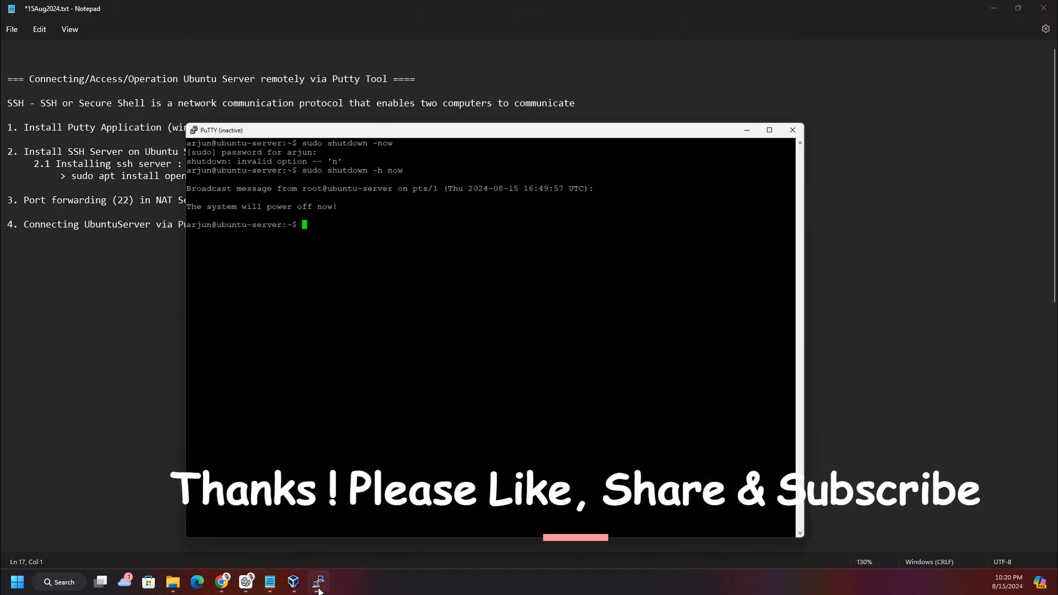